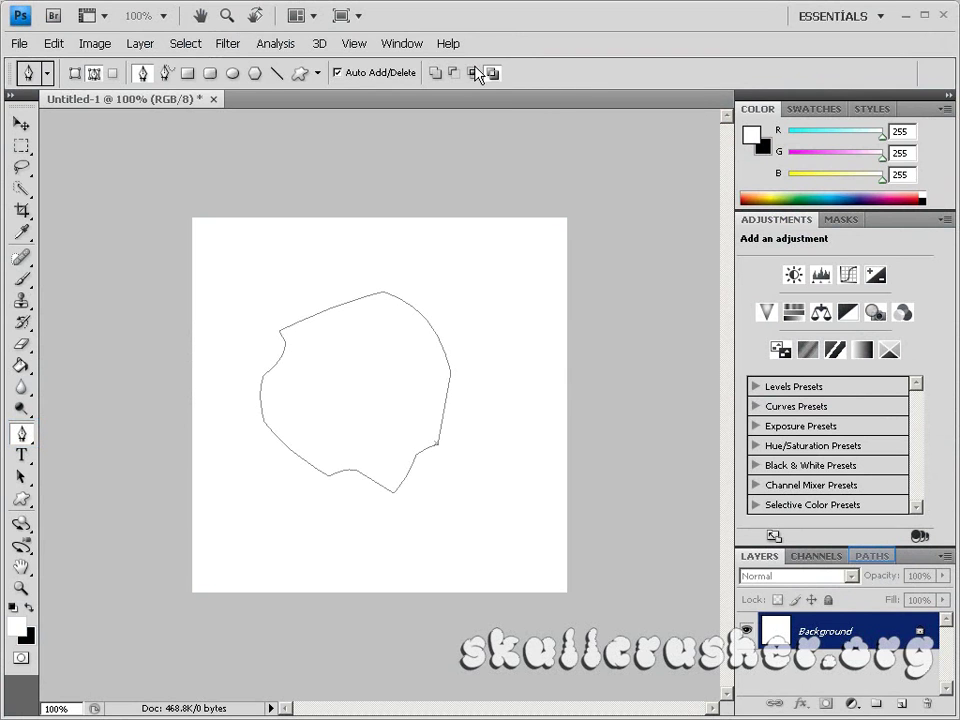
Step: Load the work path as a selection and add a new empty layer above the background
{"action": "left_click", "coordinate": [872, 557]}
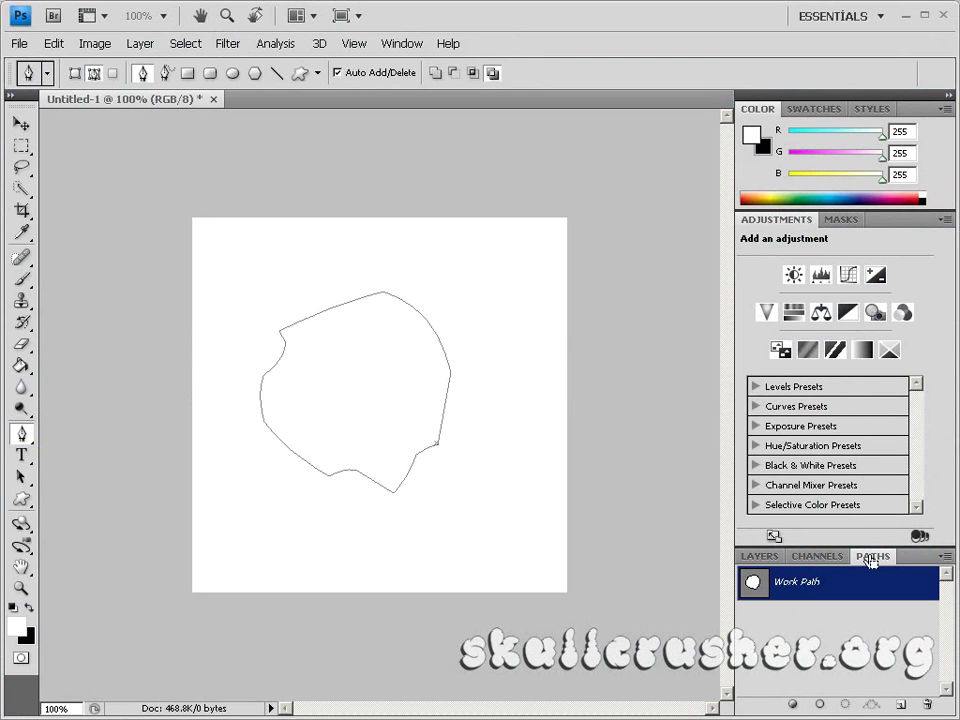
{"action": "left_click", "coordinate": [756, 588], "text": "ctrl"}
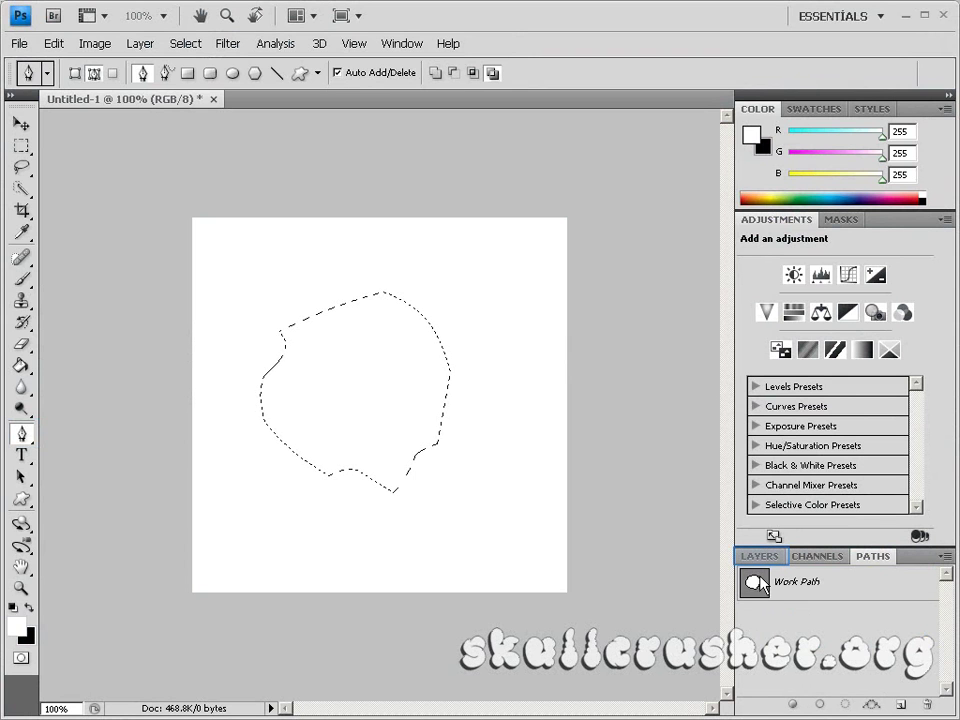
{"action": "left_click", "coordinate": [762, 556]}
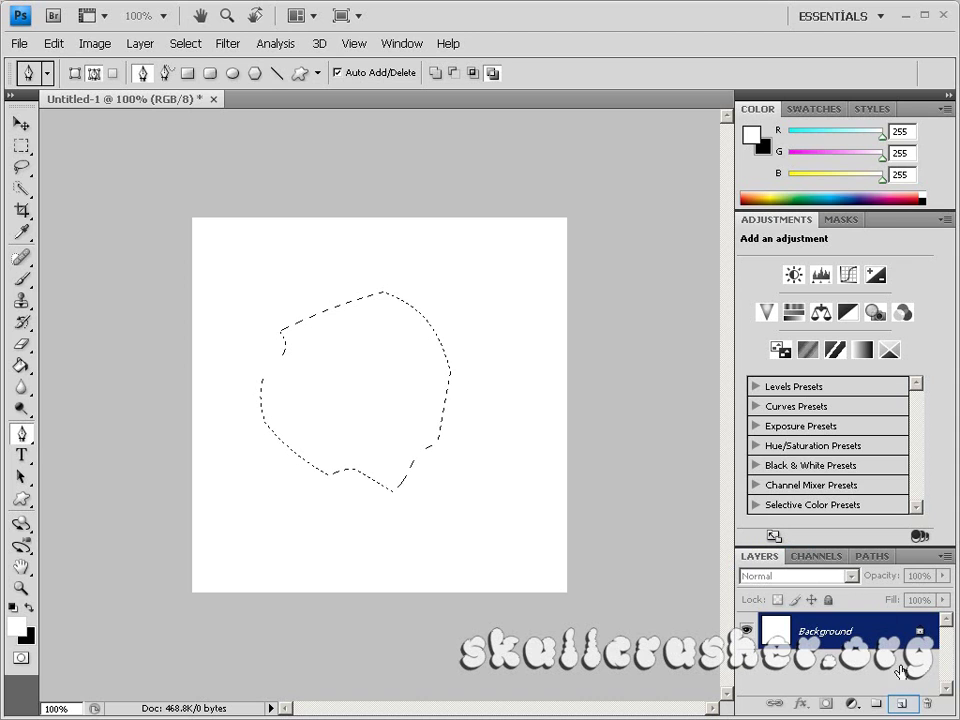
{"action": "left_click", "coordinate": [903, 704]}
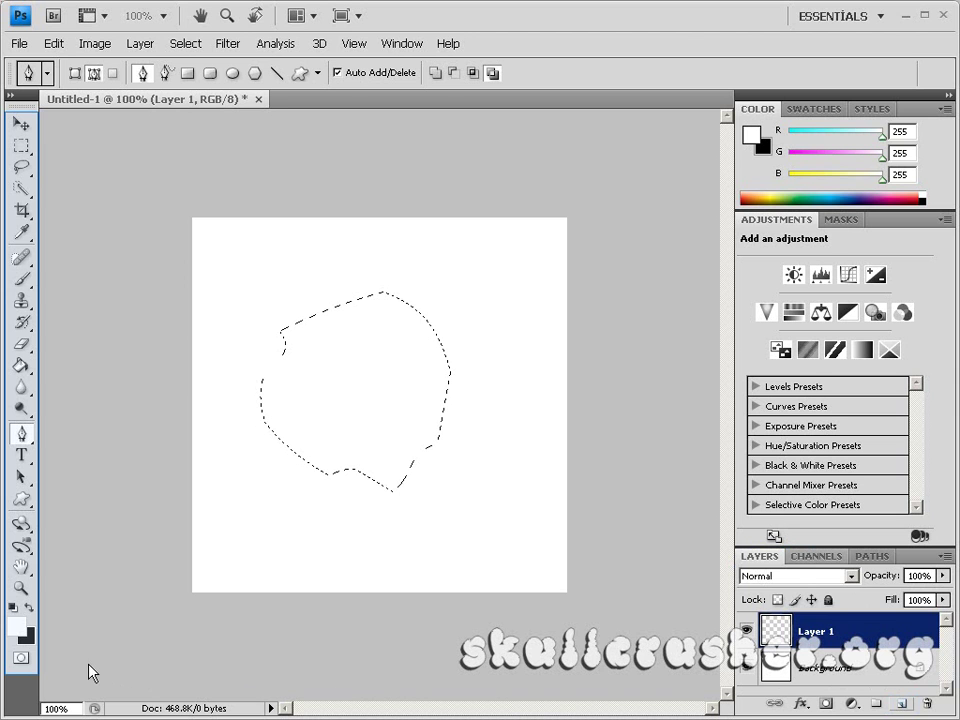
Step: Set the foreground color to dark red, hex 990000
{"action": "left_click", "coordinate": [18, 628]}
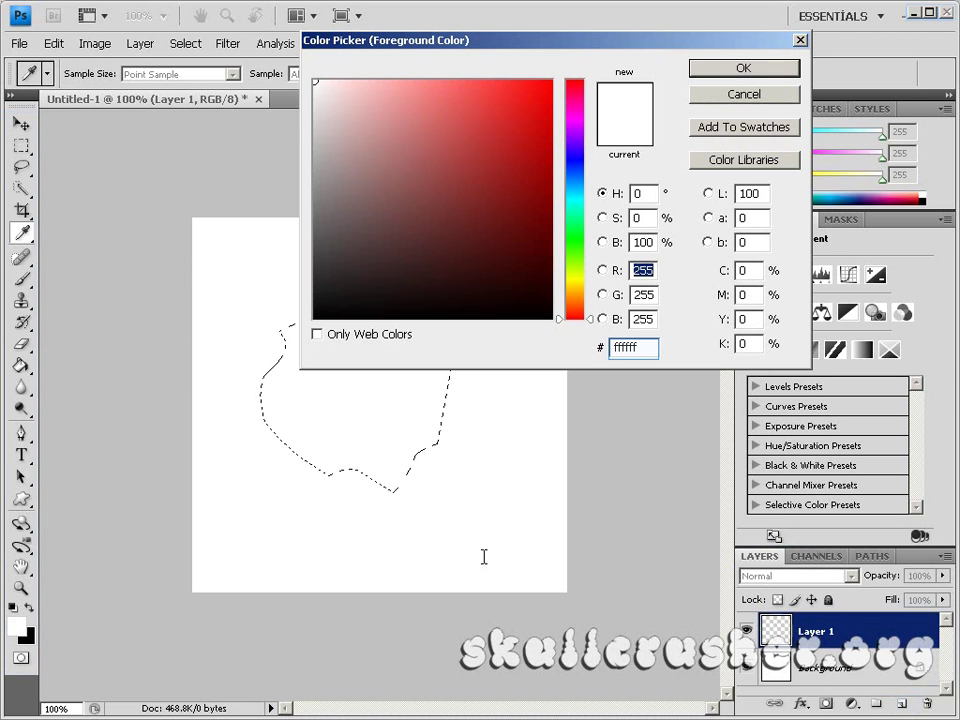
{"action": "left_click", "coordinate": [634, 347]}
{"action": "key", "text": "BackSpace"}
{"action": "key", "text": "BackSpace"}
{"action": "key", "text": "BackSpace"}
{"action": "key", "text": "BackSpace"}
{"action": "key", "text": "BackSpace"}
{"action": "key", "text": "BackSpace"}
{"action": "type", "text": "9"}
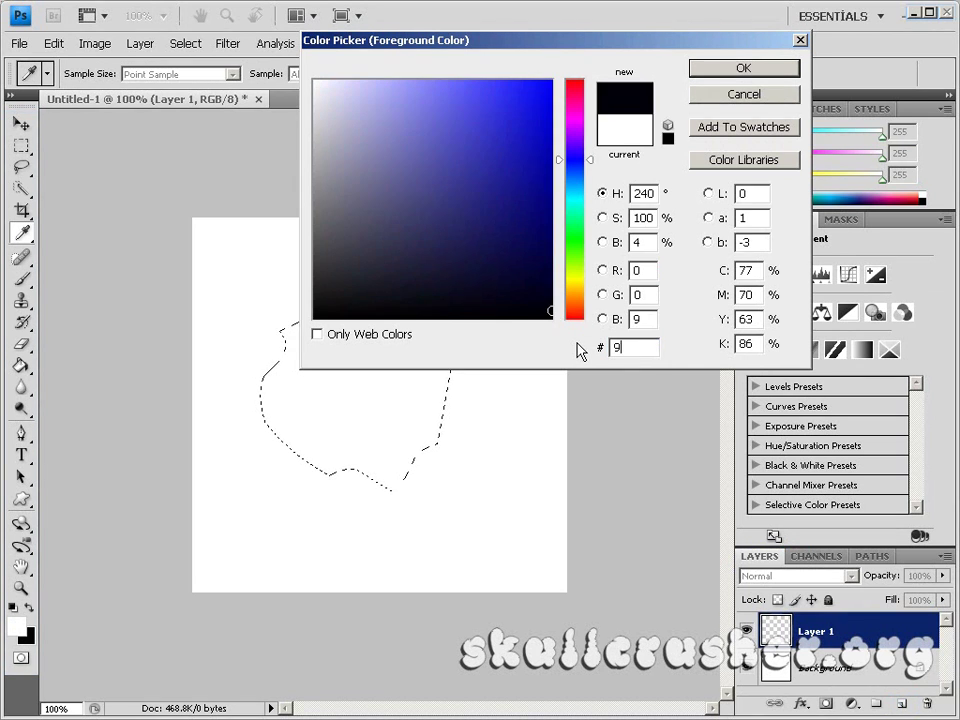
{"action": "type", "text": "90000"}
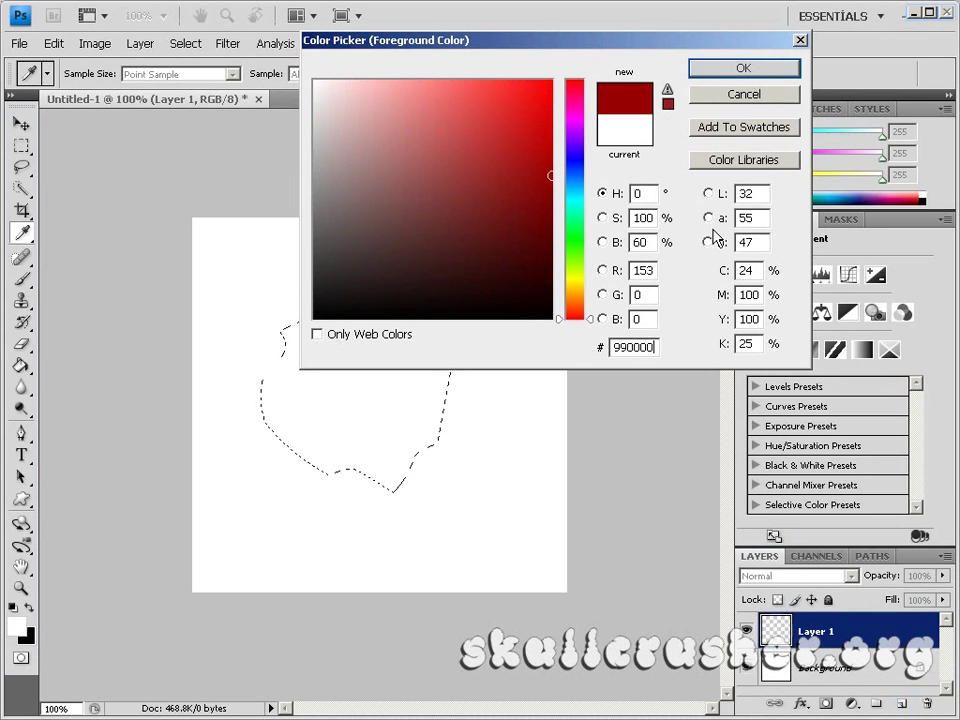
{"action": "left_click", "coordinate": [740, 69]}
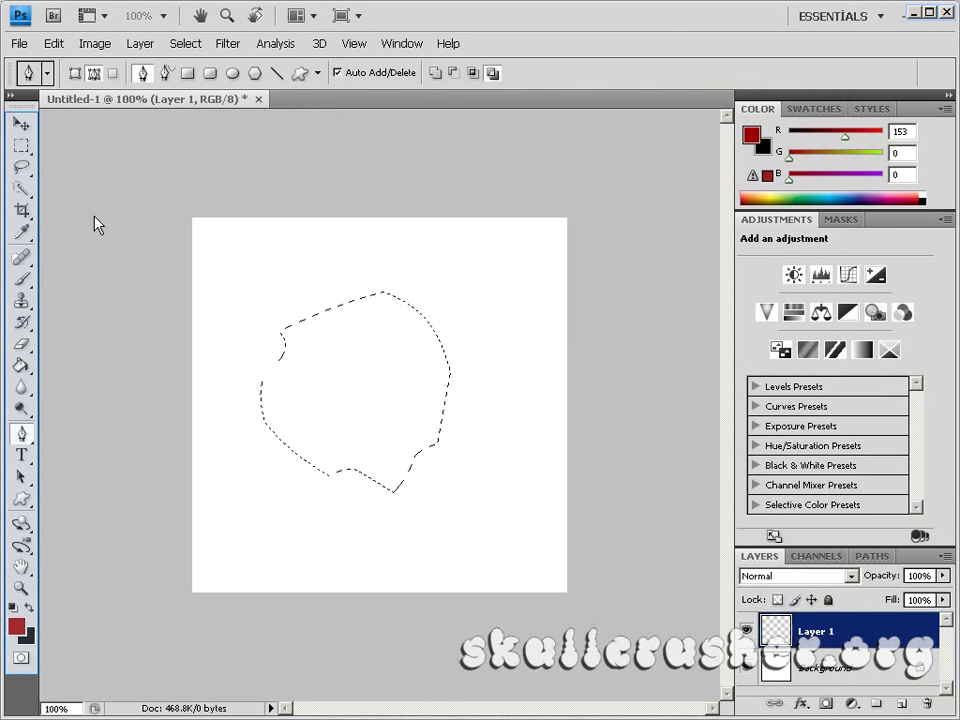
Step: Fill the selection on Layer 1 with the dark red foreground color using the Paint Bucket, and deselect it
{"action": "left_click", "coordinate": [32, 376]}
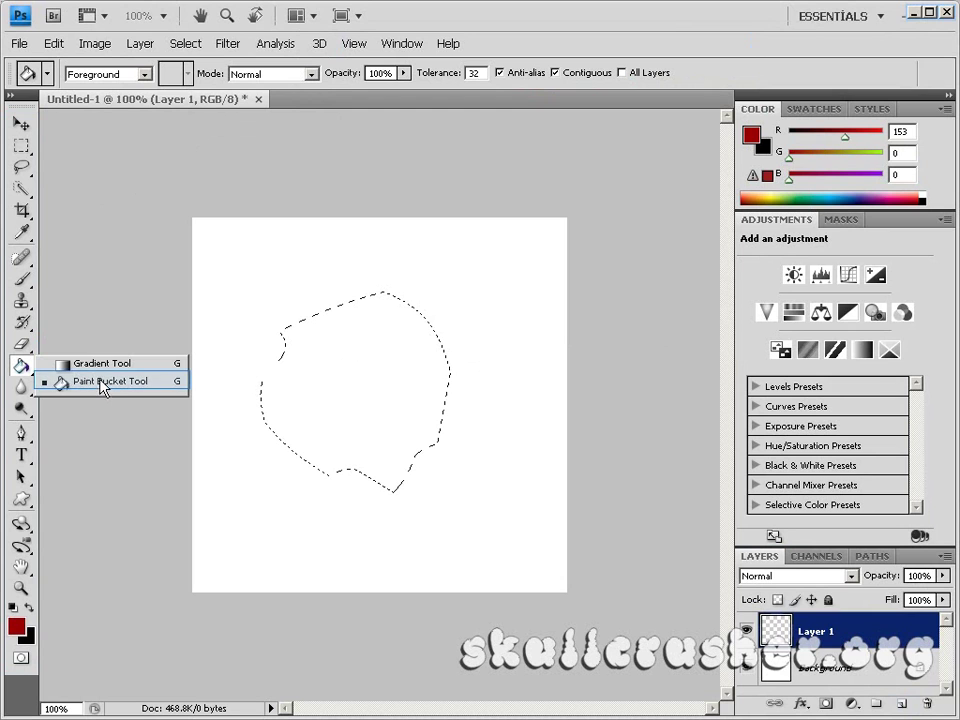
{"action": "left_click", "coordinate": [101, 388]}
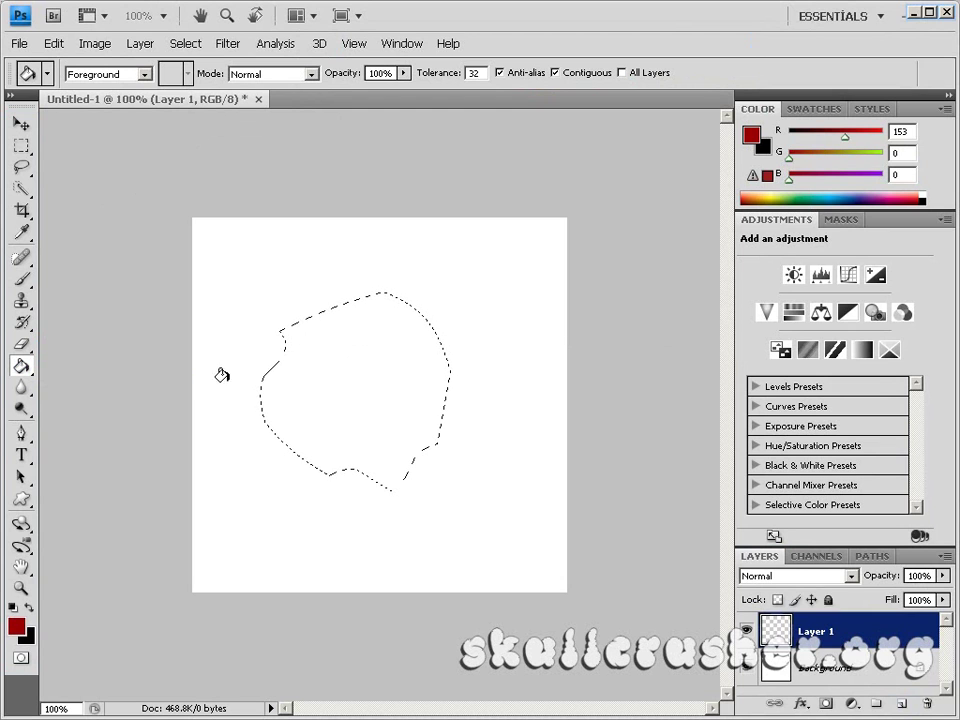
{"action": "left_click", "coordinate": [340, 360]}
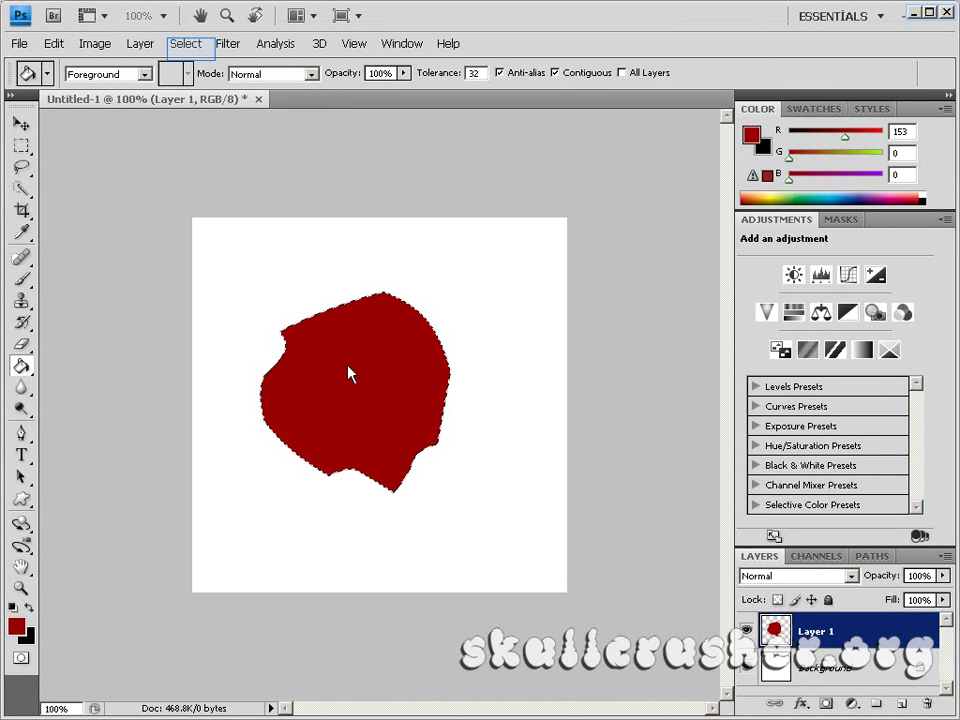
{"action": "left_click", "coordinate": [193, 53]}
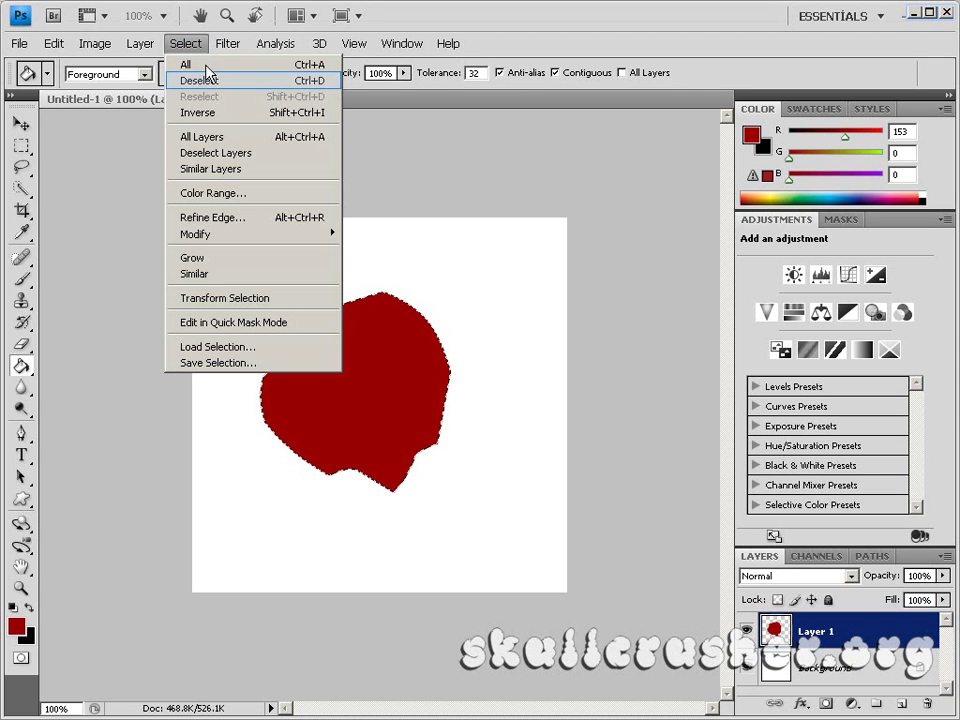
{"action": "left_click", "coordinate": [208, 82]}
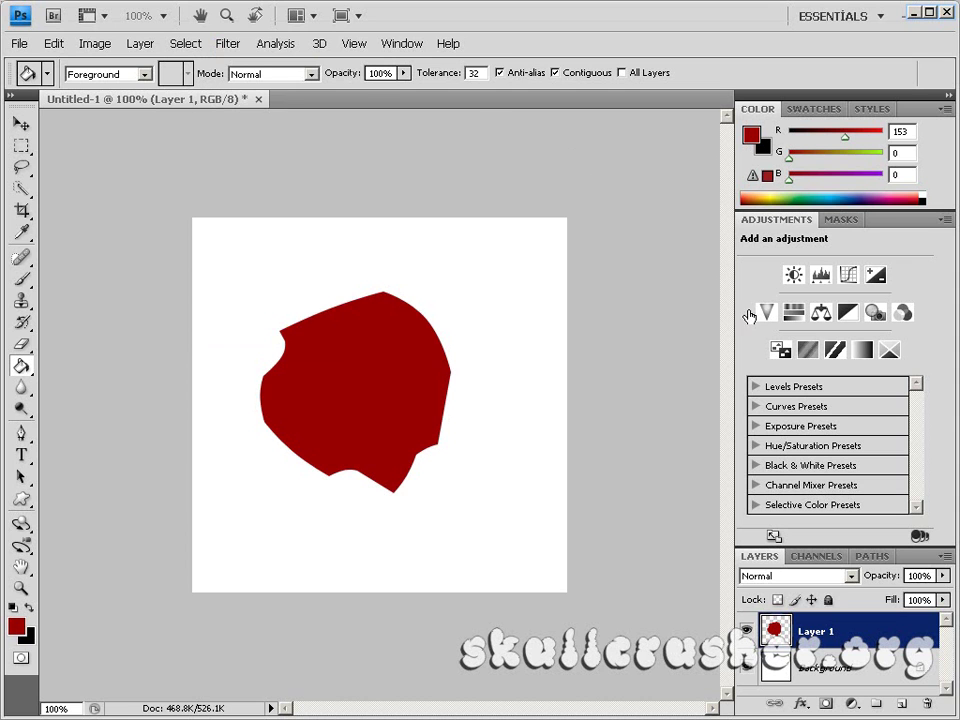
Step: Add an Inner Shadow to Layer 1 with Normal blend mode and a white shadow color
{"action": "double_click", "coordinate": [880, 640]}
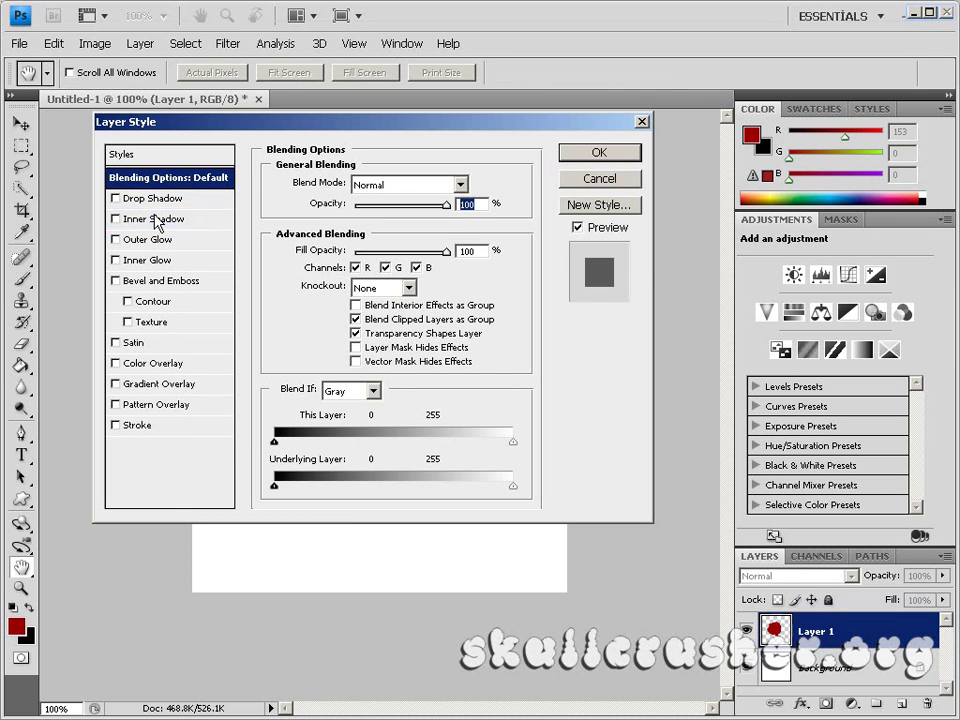
{"action": "left_click", "coordinate": [156, 219]}
{"action": "left_click", "coordinate": [443, 185]}
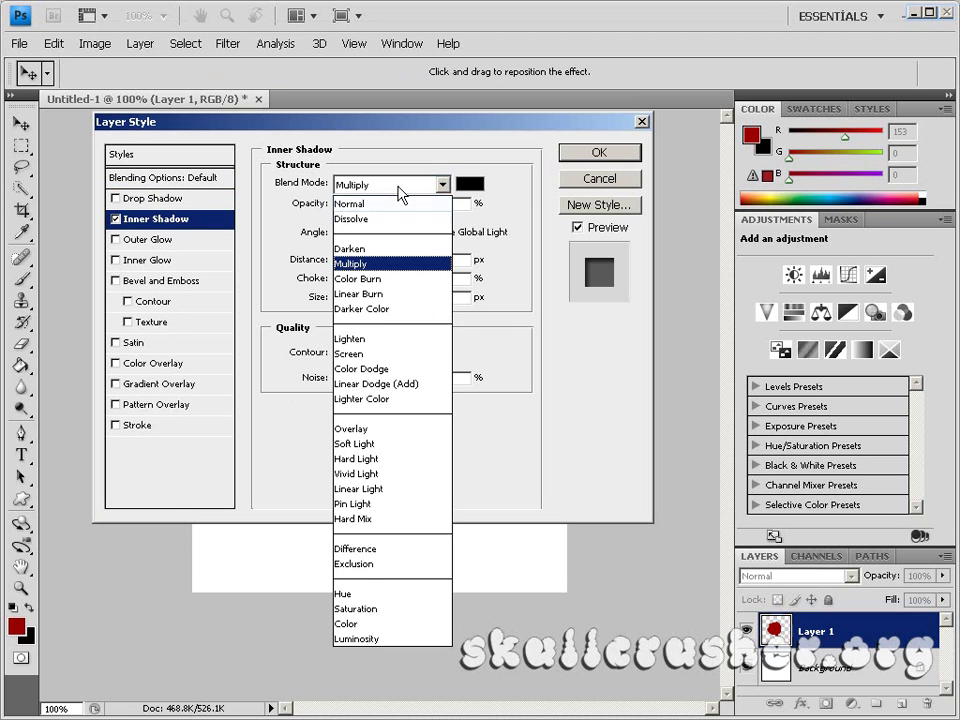
{"action": "left_click", "coordinate": [380, 206]}
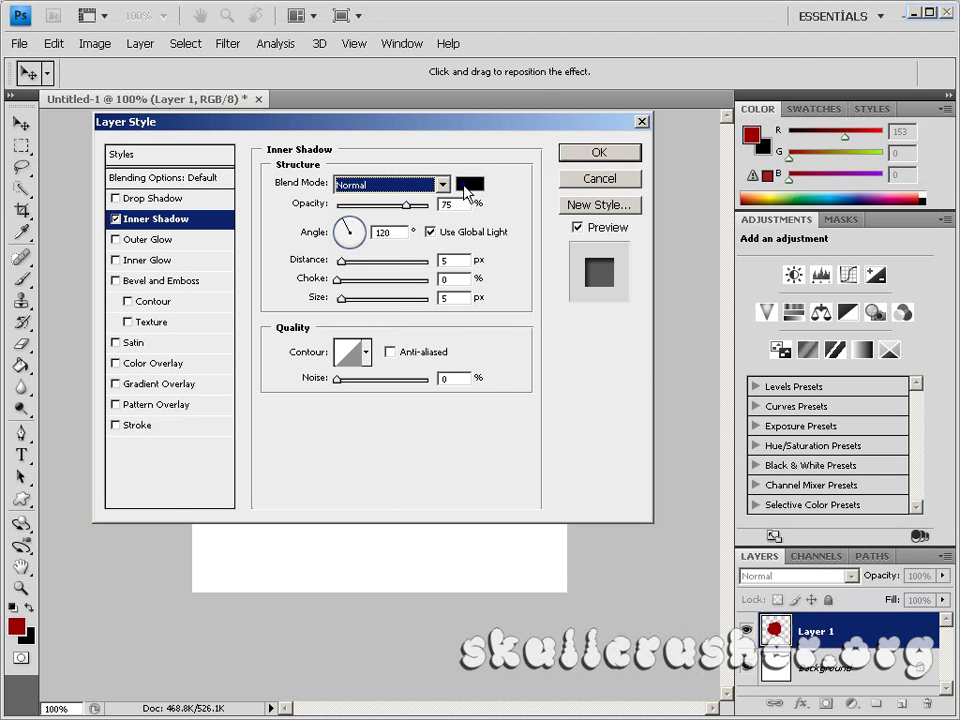
{"action": "left_click", "coordinate": [469, 184]}
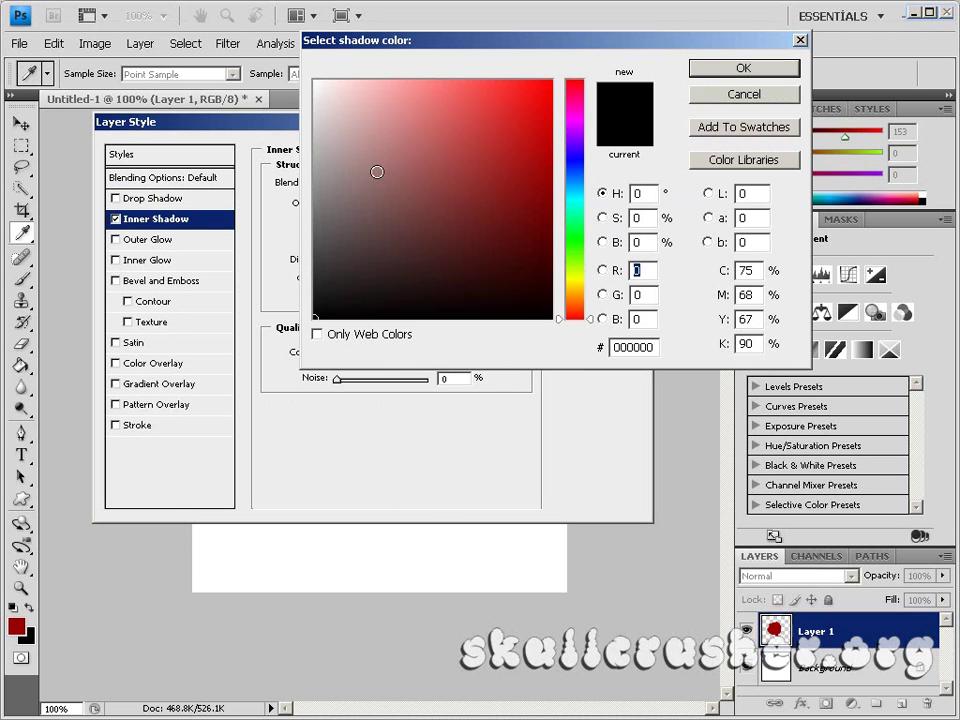
{"action": "left_click", "coordinate": [314, 80]}
{"action": "left_click", "coordinate": [718, 70]}
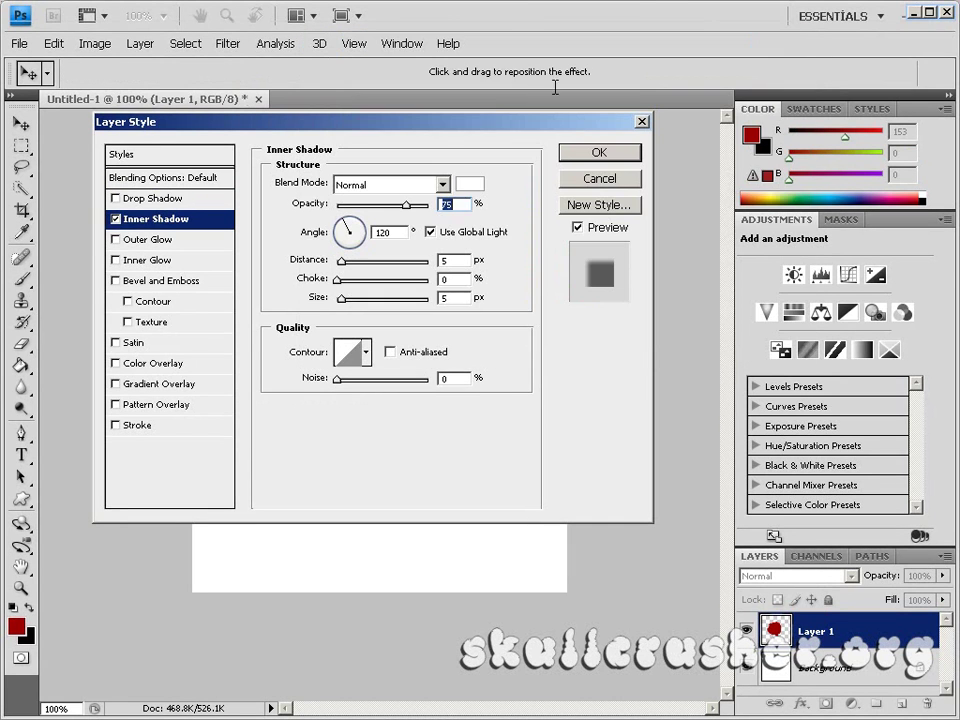
Step: Set the inner shadow's opacity to 67%, its angle to 127° and its size to 3 px
{"action": "type", "text": "67"}
{"action": "double_click", "coordinate": [379, 232]}
{"action": "type", "text": "127"}
{"action": "key", "text": "Tab"}
{"action": "double_click", "coordinate": [444, 300]}
{"action": "type", "text": "3"}
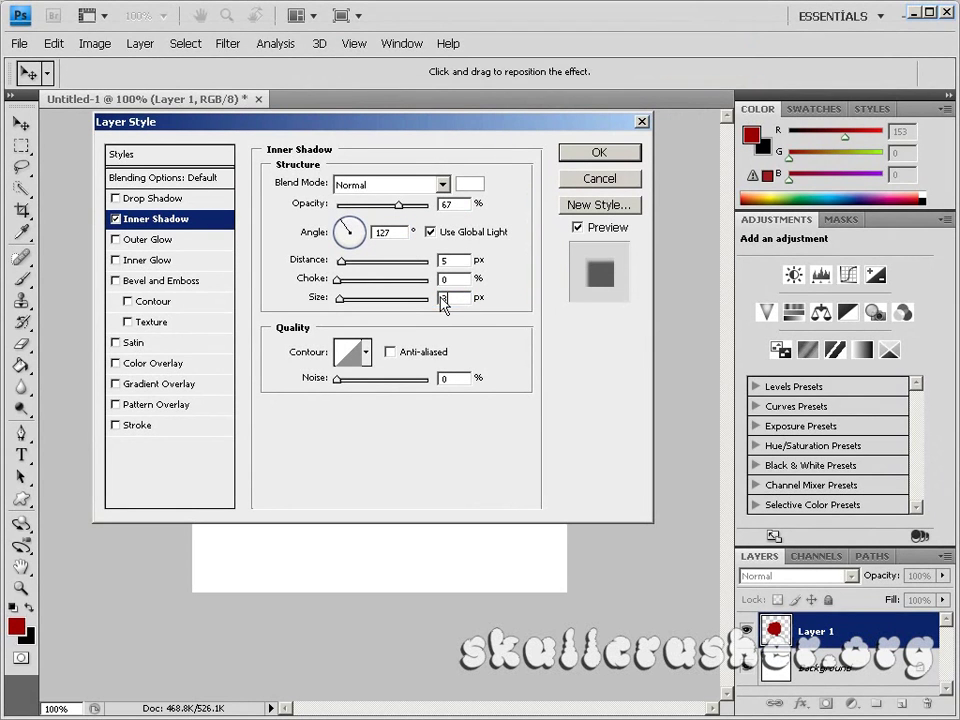
Step: Add Bevel and Emboss with a 33° angle and 39° altitude, enable Satin with its default settings, and apply the layer style
{"action": "left_click", "coordinate": [157, 283]}
{"action": "double_click", "coordinate": [390, 329]}
{"action": "type", "text": "13"}
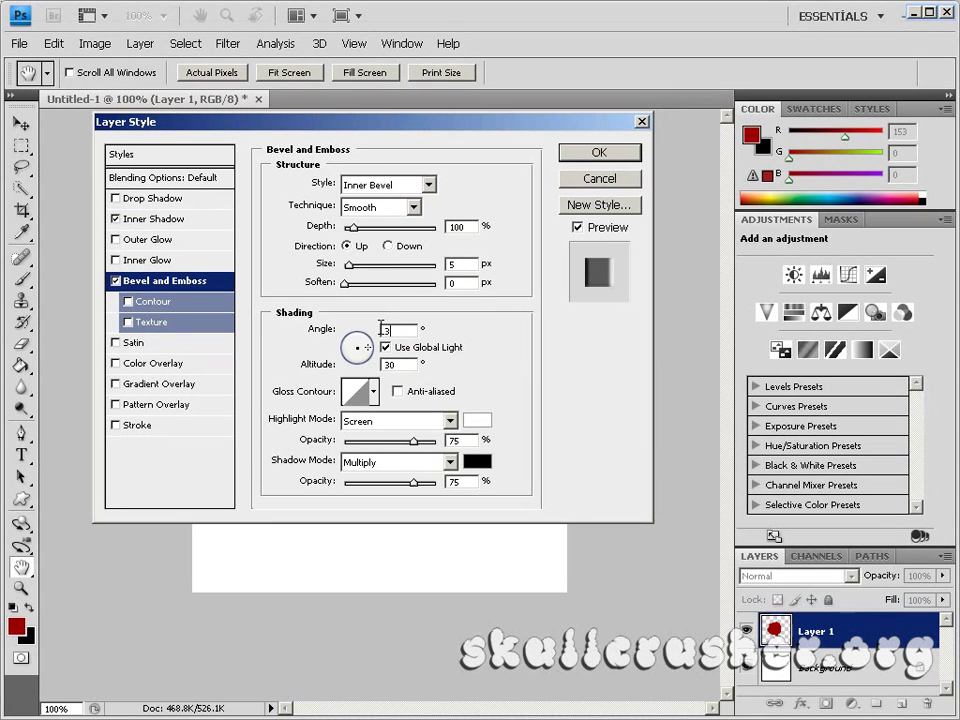
{"action": "key", "text": "Tab"}
{"action": "type", "text": "39"}
{"action": "left_click", "coordinate": [156, 344]}
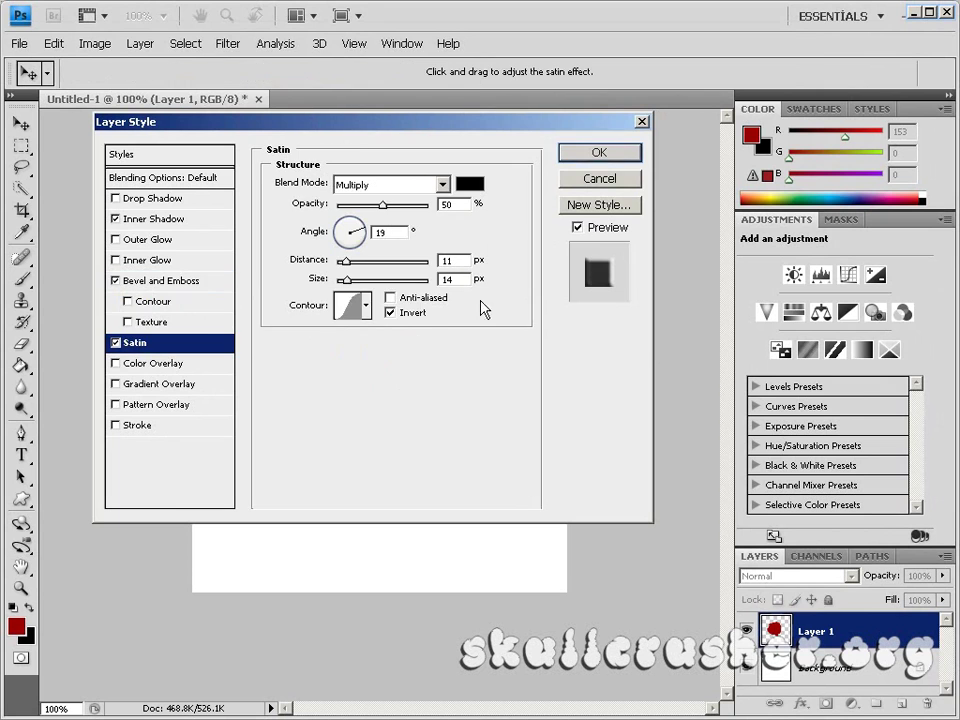
{"action": "left_click", "coordinate": [613, 153]}
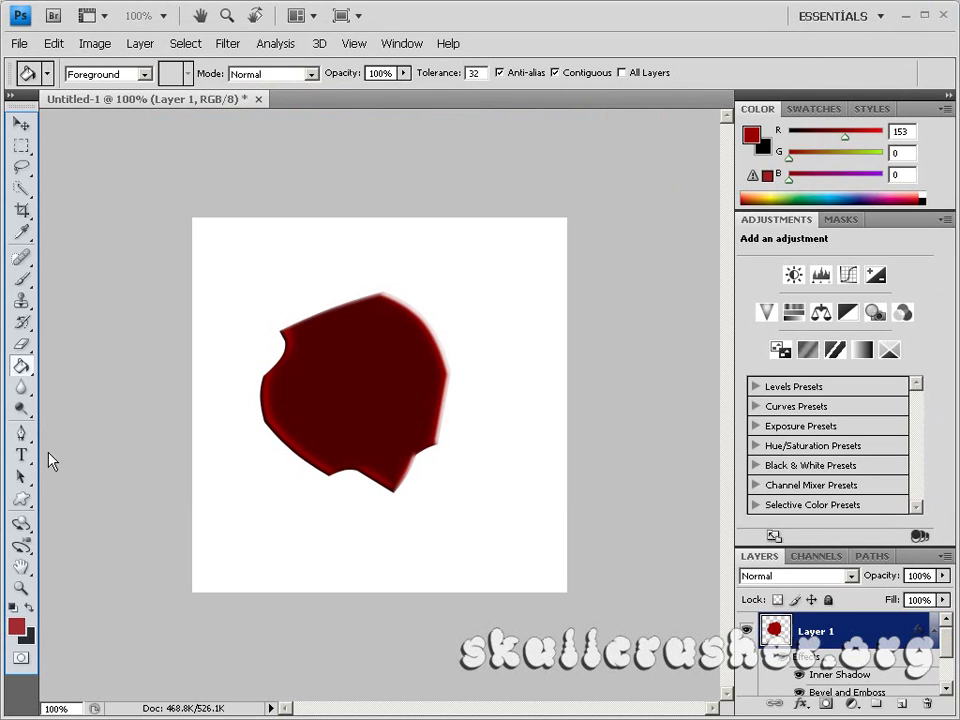
Step: Swap the foreground color to black and draw a filled circle over the red wax shape with the Ellipse tool
{"action": "left_click", "coordinate": [29, 606]}
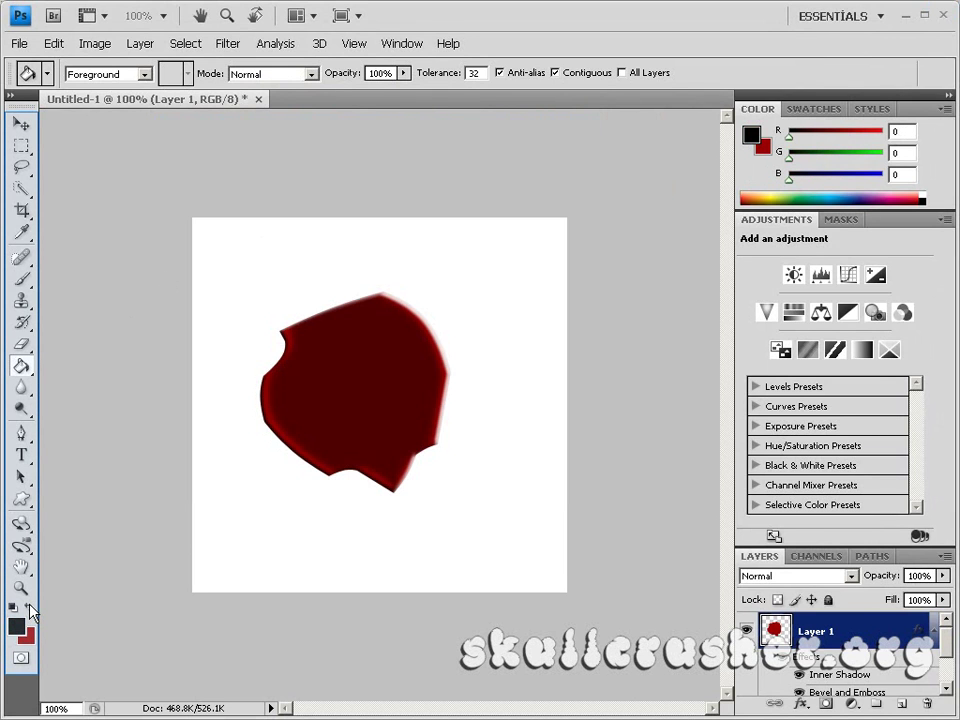
{"action": "left_click", "coordinate": [21, 499]}
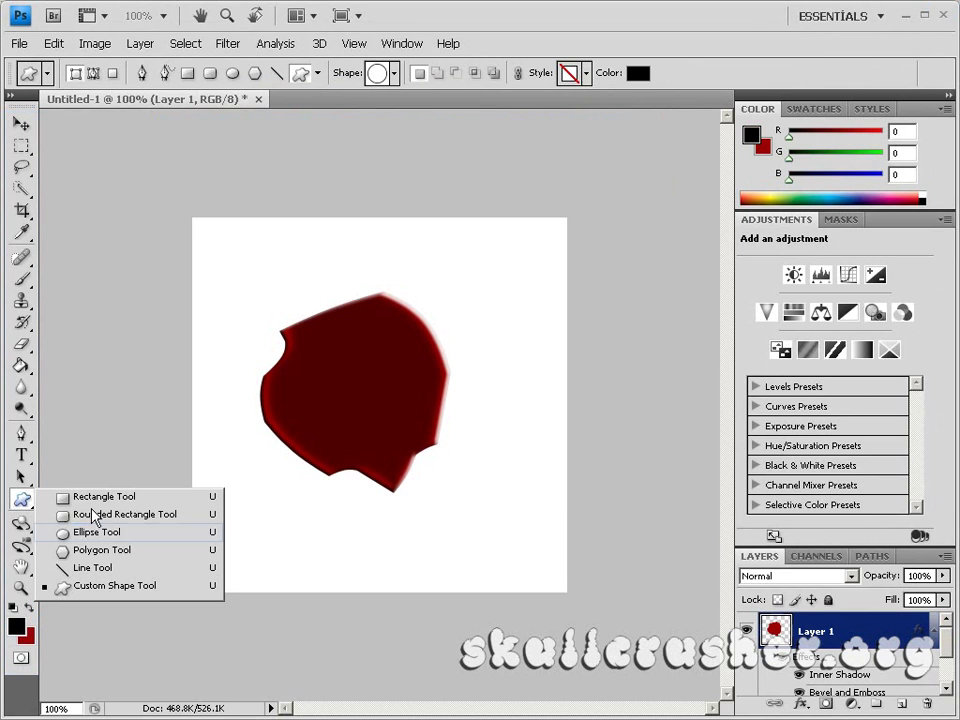
{"action": "left_click", "coordinate": [129, 533]}
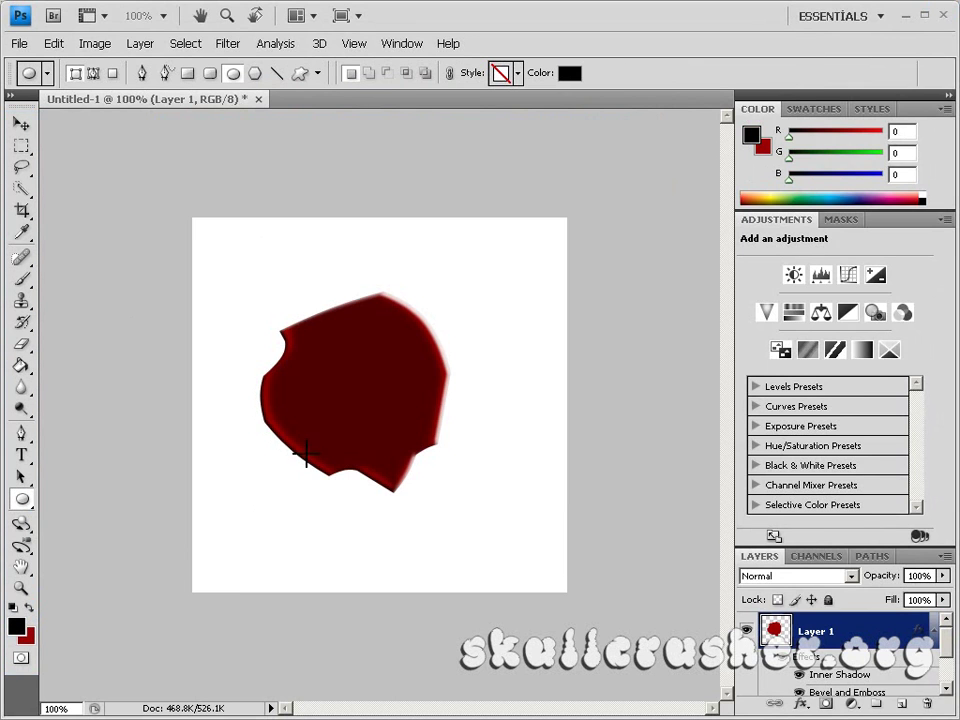
{"action": "left_click_drag", "start_coordinate": [296, 326], "coordinate": [448, 488]}
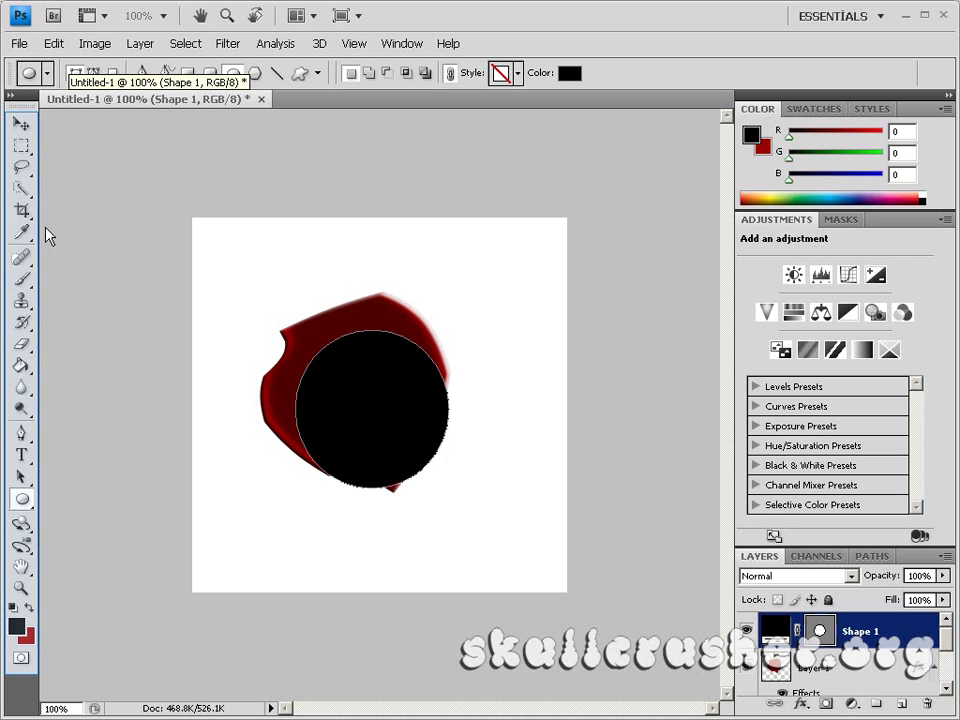
Step: Move the black circle to the middle of the red wax shape
{"action": "left_click", "coordinate": [21, 123]}
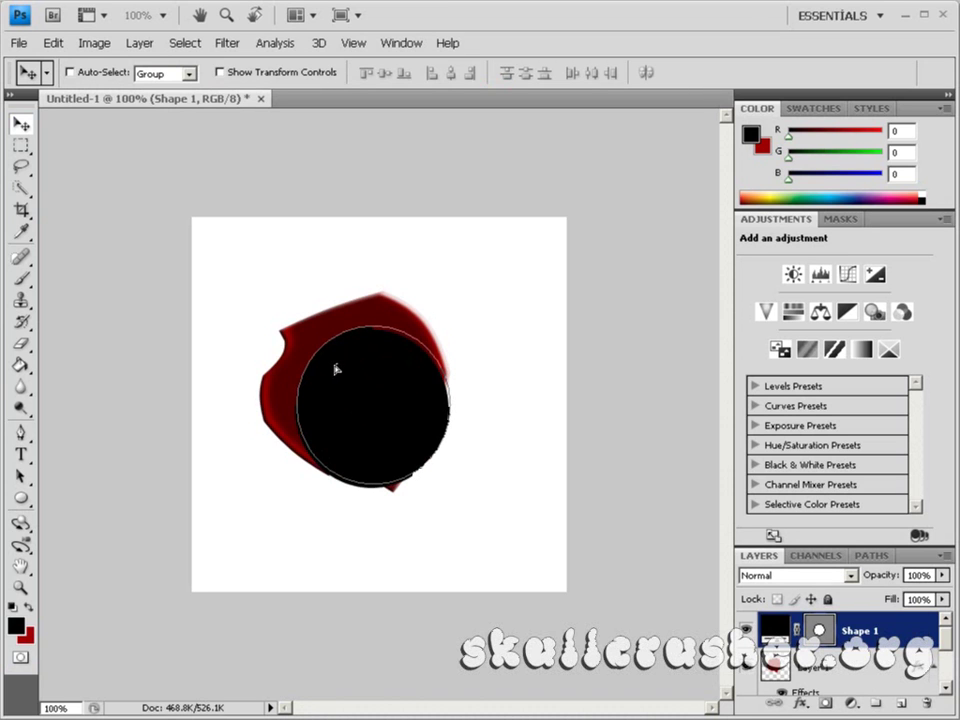
{"action": "left_click_drag", "start_coordinate": [336, 369], "coordinate": [339, 369]}
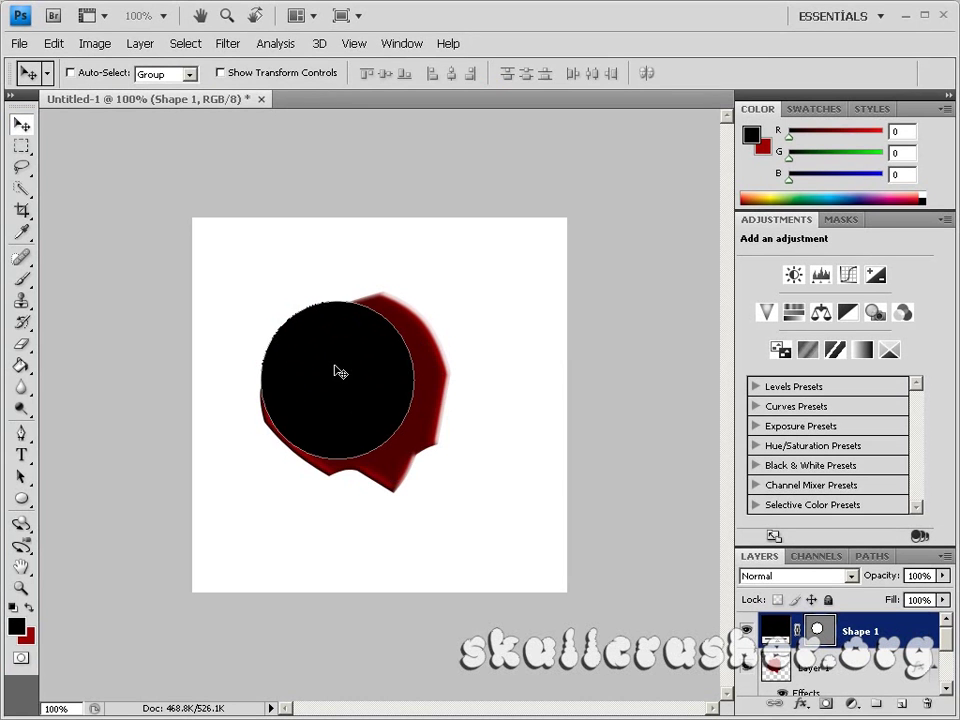
{"action": "key", "text": "ctrl+z"}
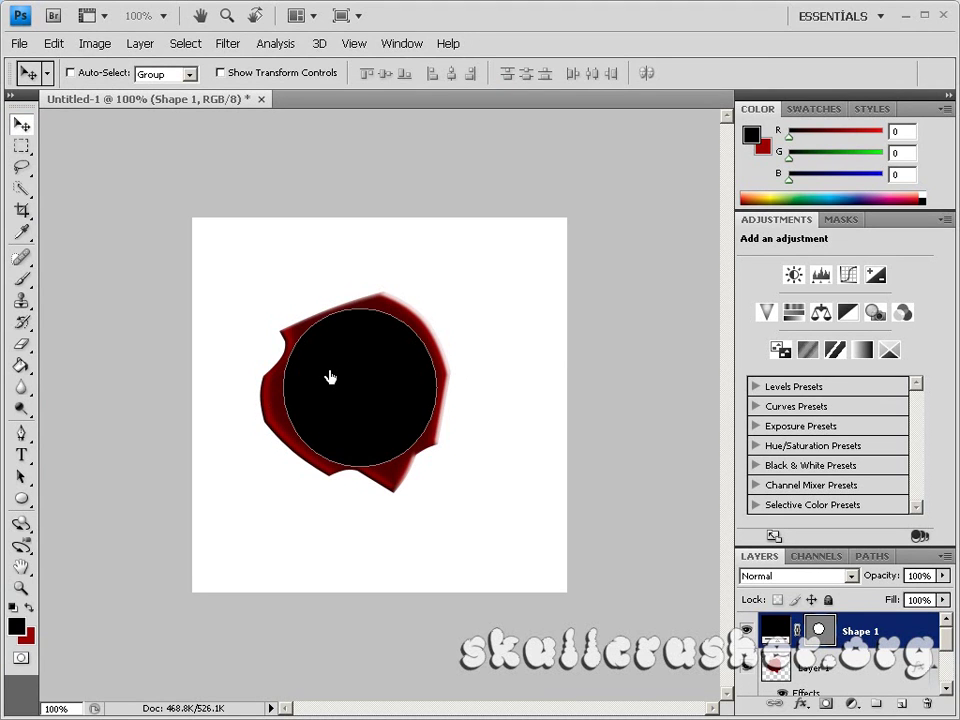
Step: Add an Inner Shadow to the black circle's layer with Normal blend mode and white (ffffff) as the shadow color
{"action": "double_click", "coordinate": [828, 619]}
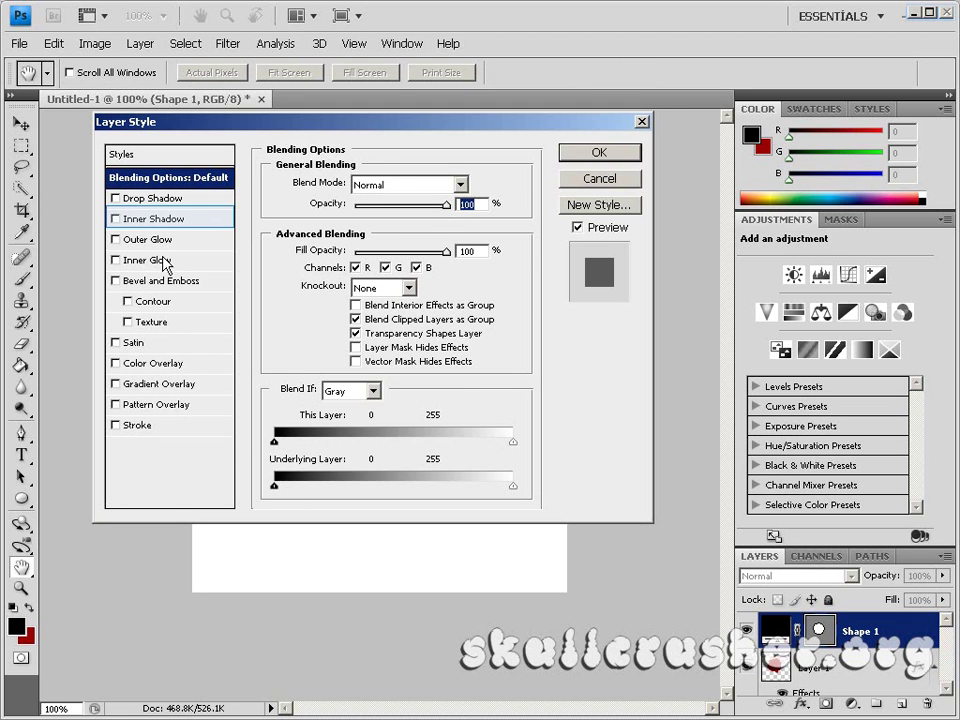
{"action": "left_click", "coordinate": [165, 220]}
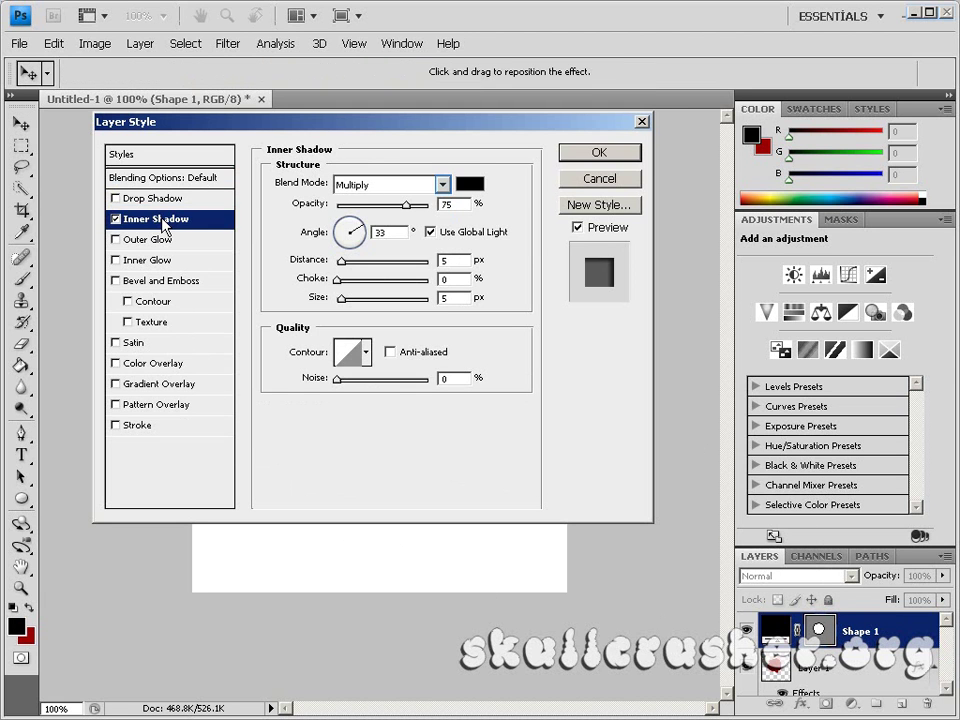
{"action": "left_click", "coordinate": [409, 187]}
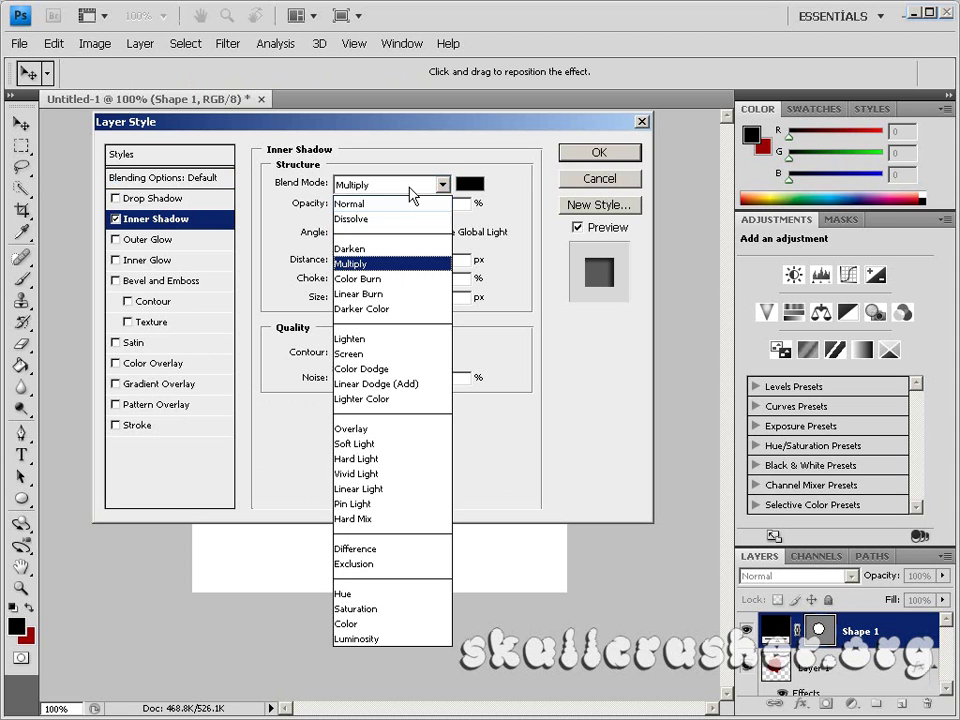
{"action": "left_click", "coordinate": [386, 204]}
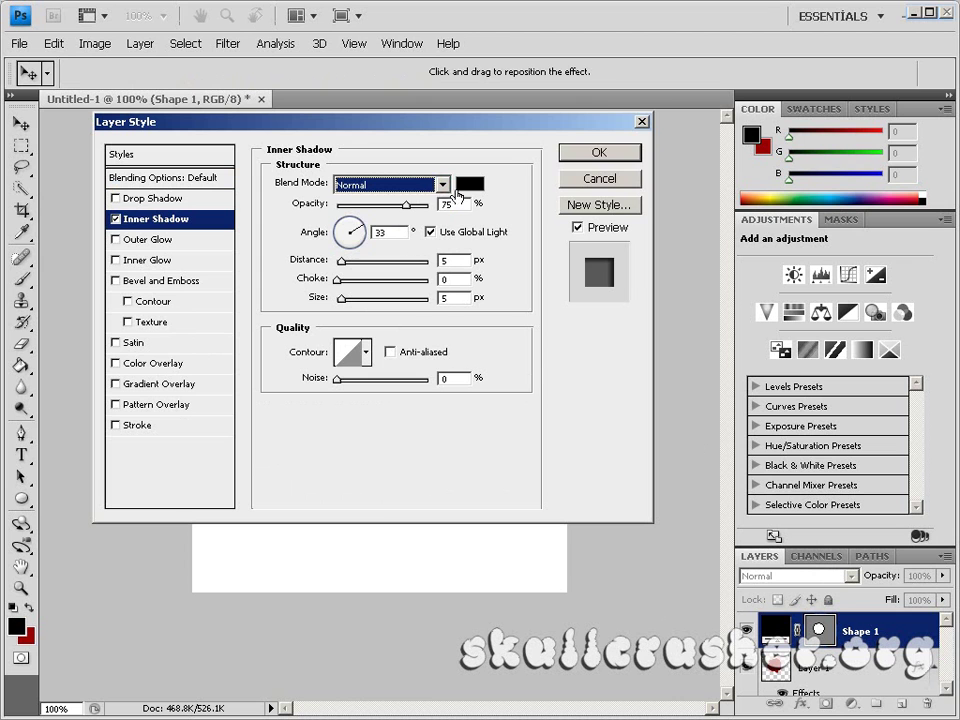
{"action": "left_click", "coordinate": [465, 187]}
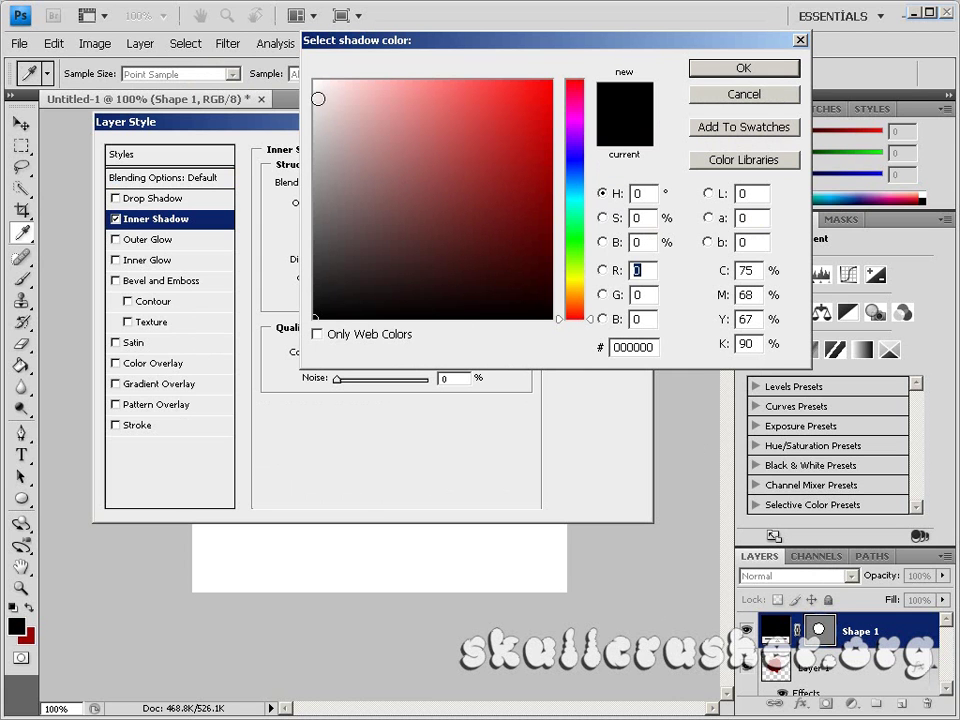
{"action": "left_click", "coordinate": [312, 80]}
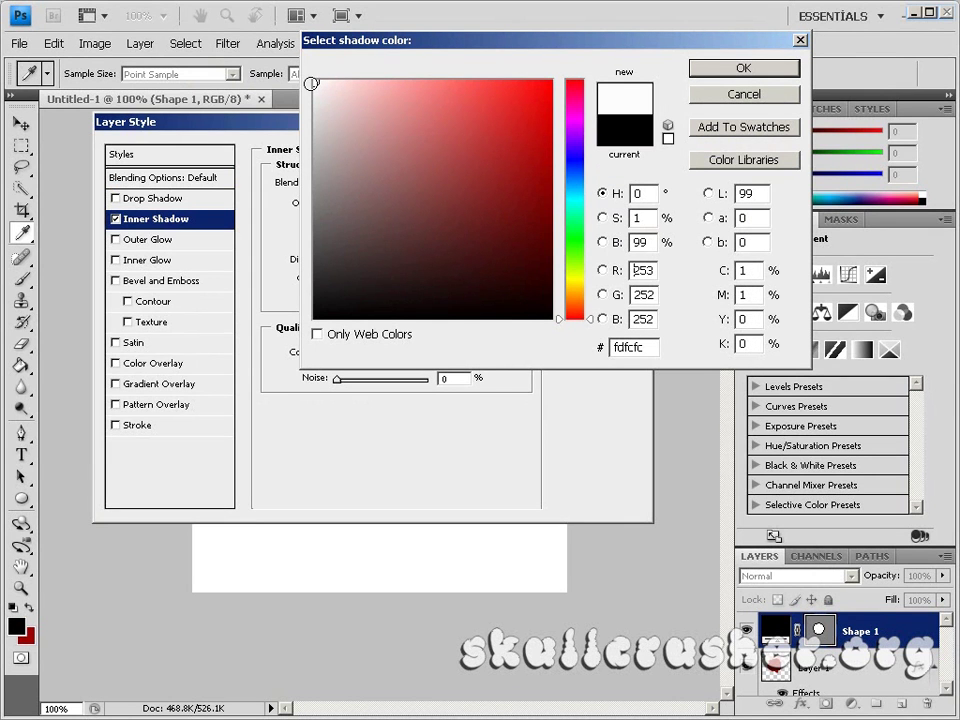
{"action": "left_click", "coordinate": [313, 80]}
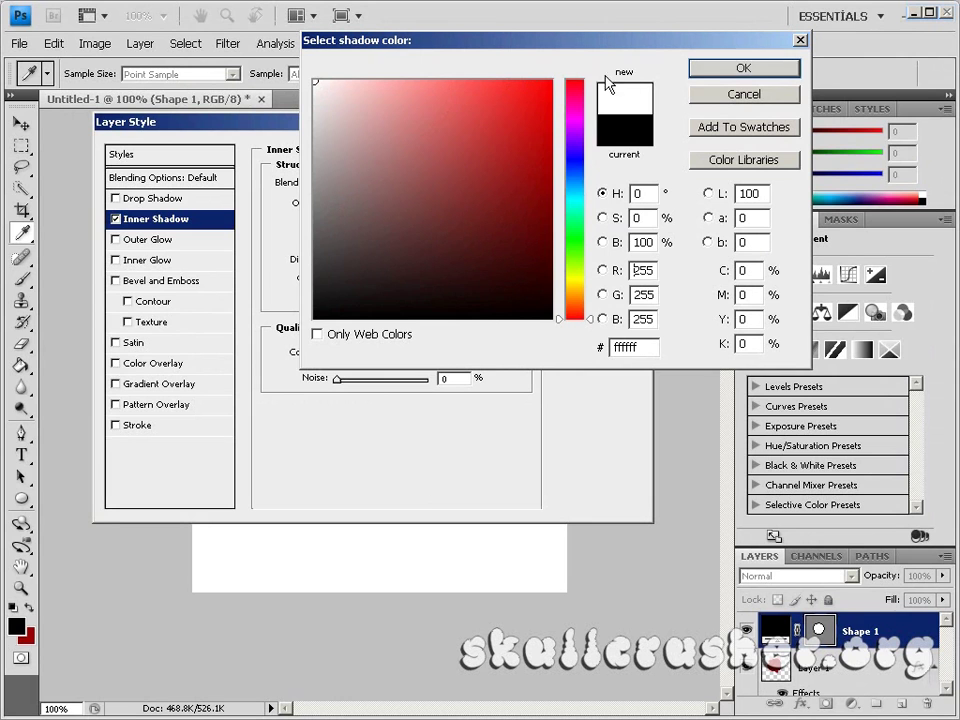
{"action": "left_click", "coordinate": [719, 70]}
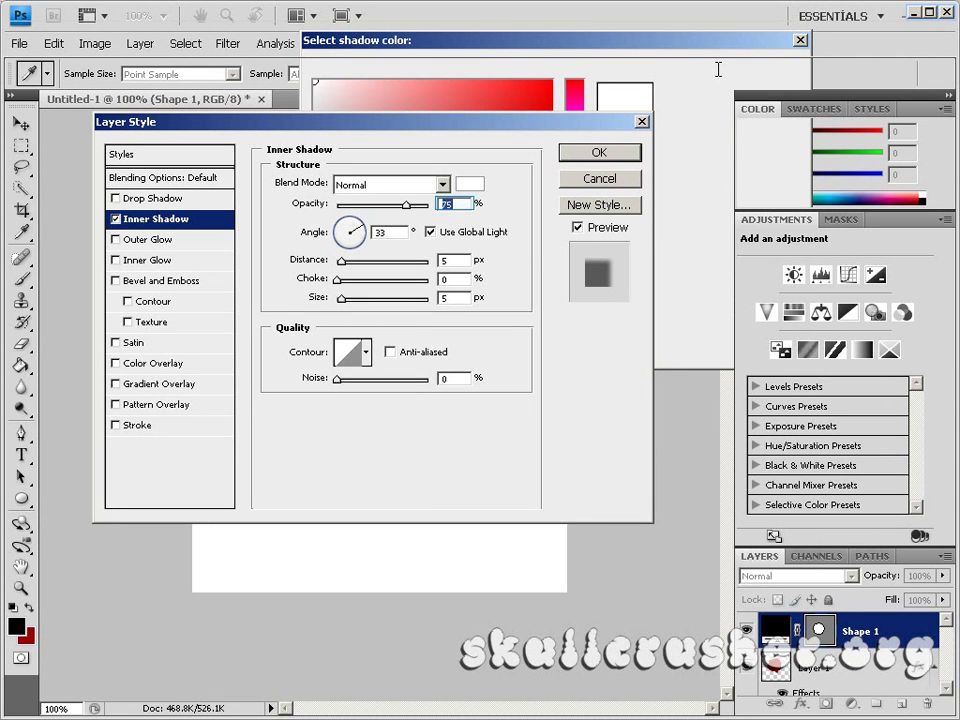
Step: Set the black circle's inner shadow to 67% opacity, a 127° angle and a size of 3 px
{"action": "type", "text": "67"}
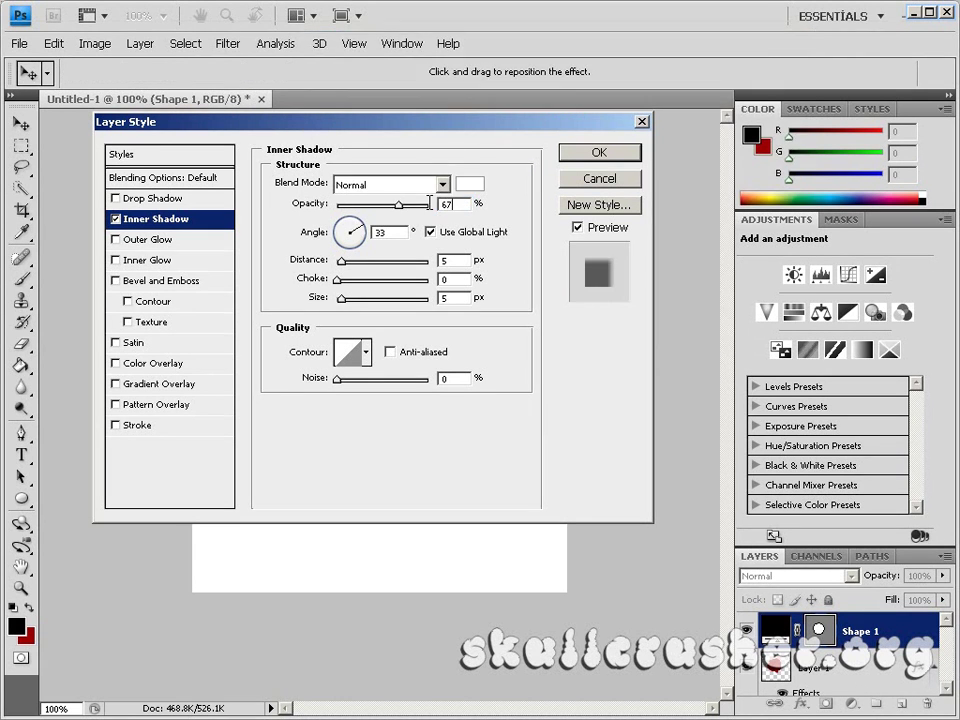
{"action": "key", "text": "Tab"}
{"action": "type", "text": "127"}
{"action": "key", "text": "Tab"}
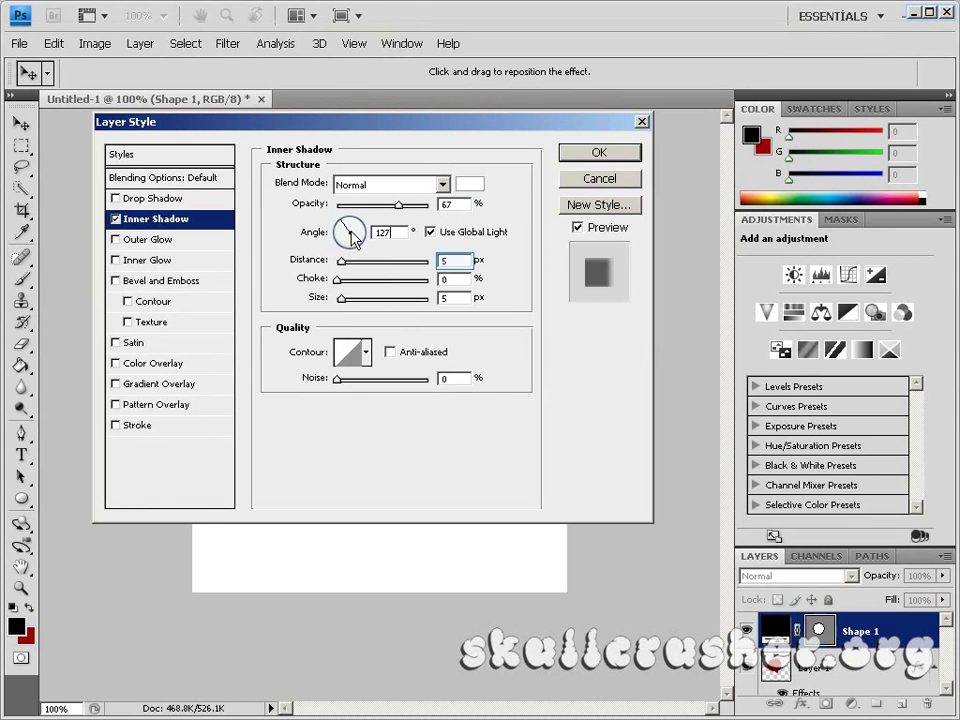
{"action": "key", "text": "Tab"}
{"action": "key", "text": "Tab"}
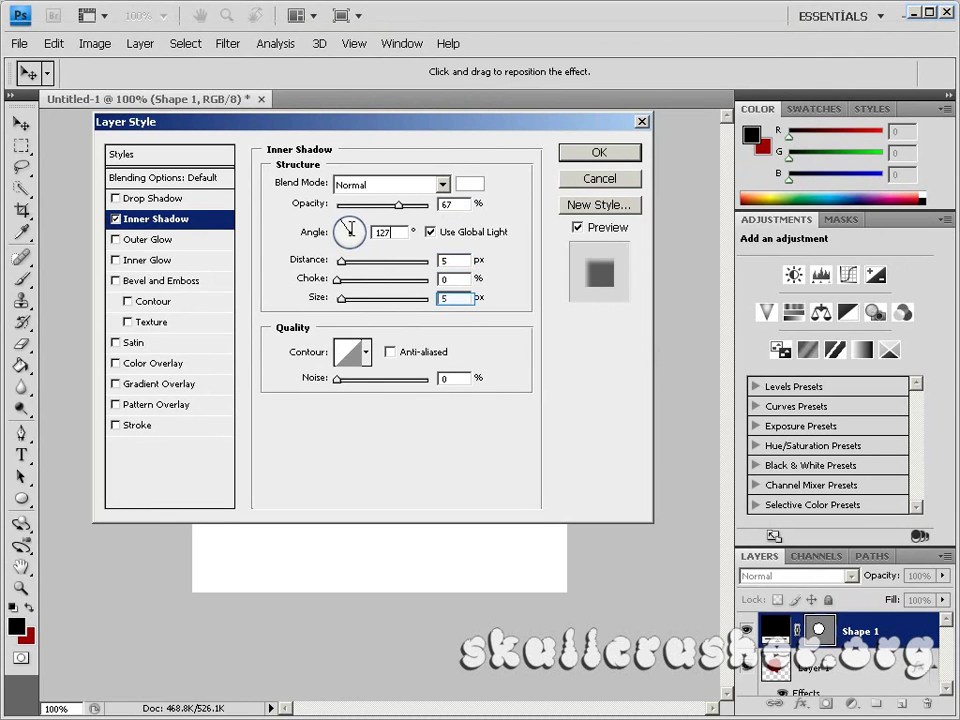
{"action": "left_click", "coordinate": [443, 299]}
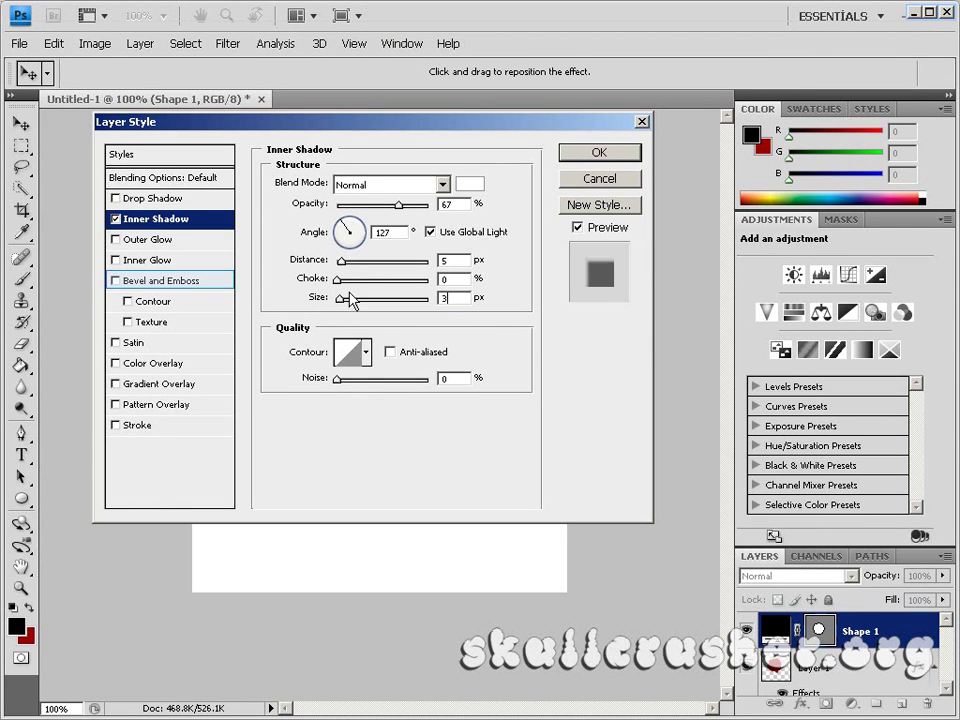
Step: Add Bevel and Emboss with a 33° angle to the black circle, enable Satin with its default settings, and apply the layer style
{"action": "left_click", "coordinate": [161, 282]}
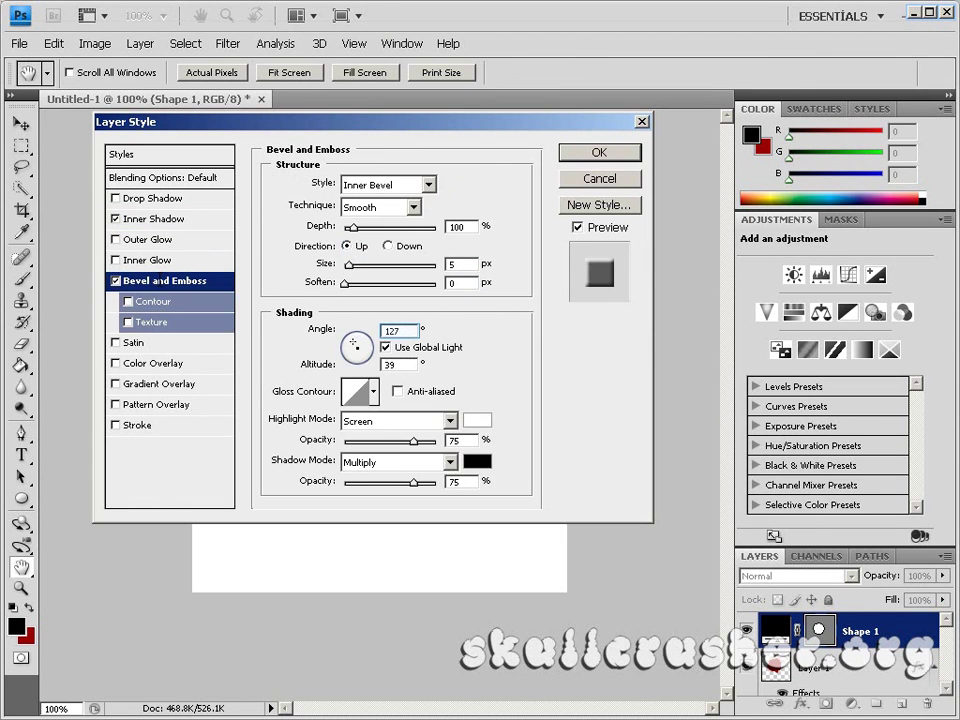
{"action": "double_click", "coordinate": [386, 331]}
{"action": "type", "text": "0"}
{"action": "key", "text": "Tab"}
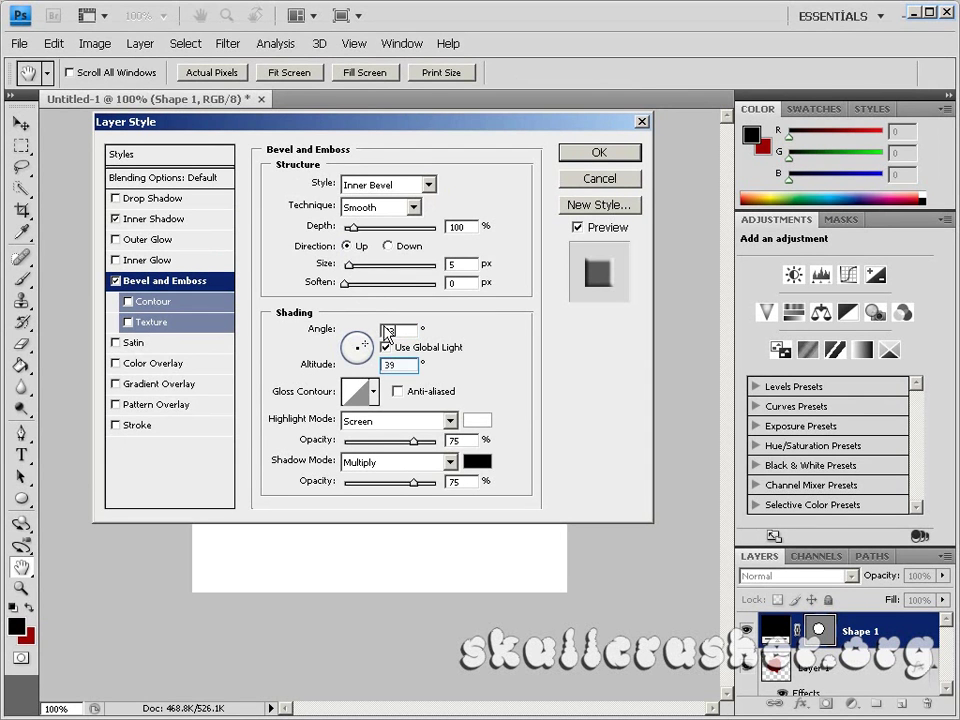
{"action": "key", "text": "Tab"}
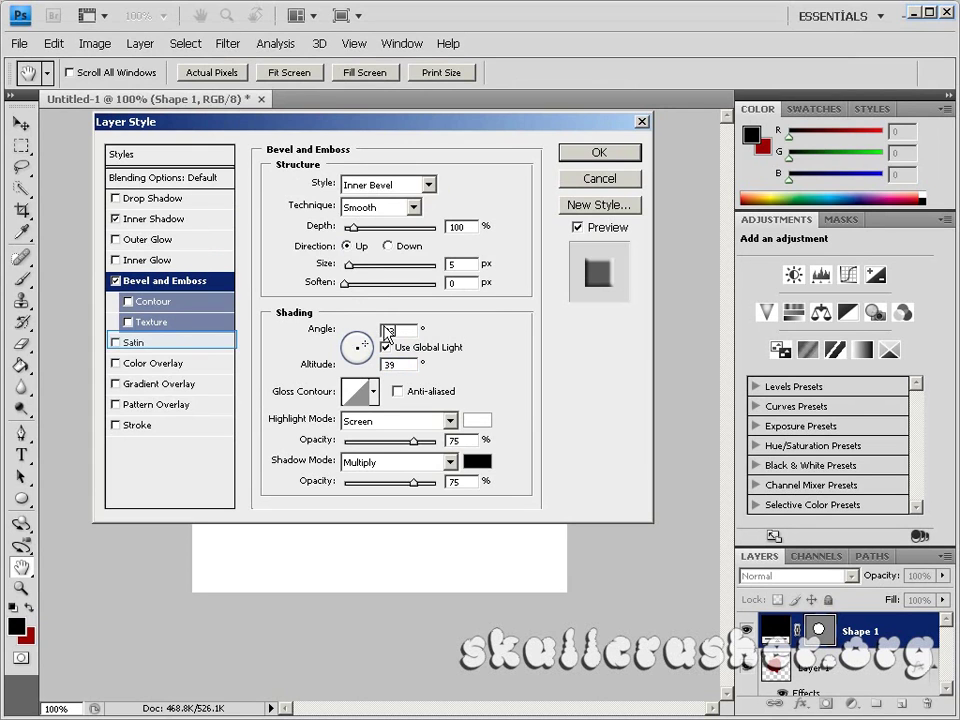
{"action": "left_click", "coordinate": [132, 343]}
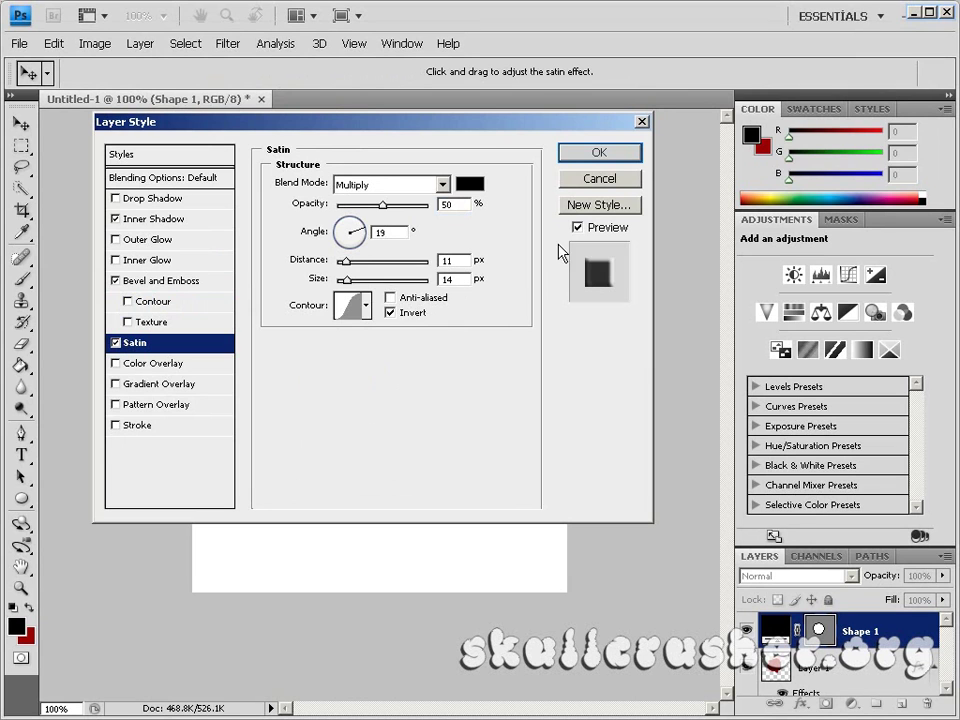
{"action": "left_click", "coordinate": [599, 154]}
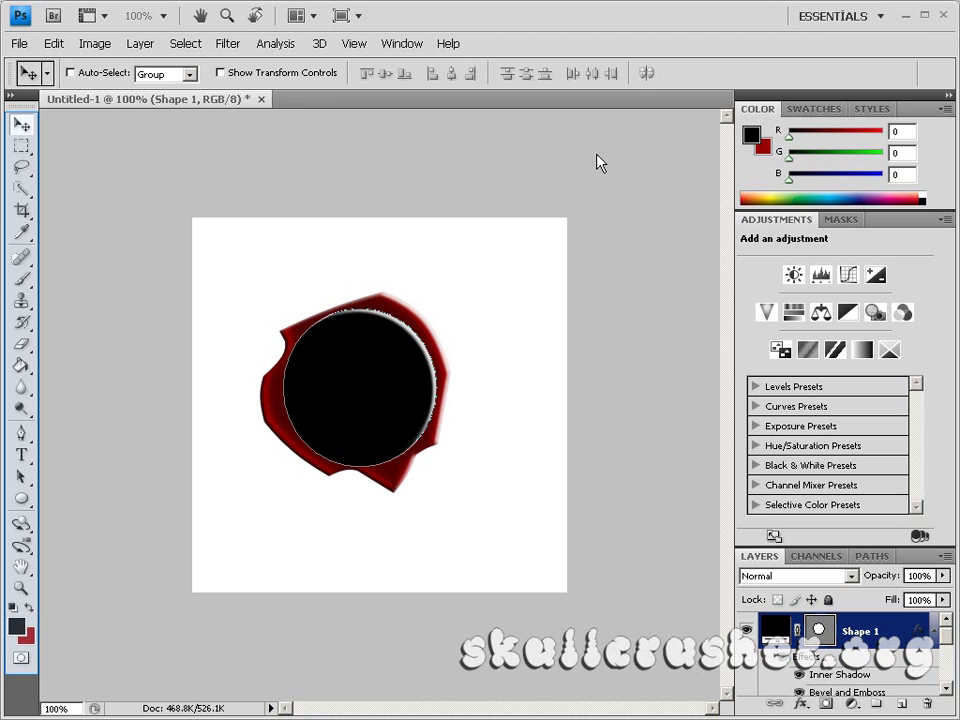
Step: Swap the foreground color to red, draw a smaller filled circle with the Ellipse tool, and center it on the black circle
{"action": "left_click", "coordinate": [31, 609]}
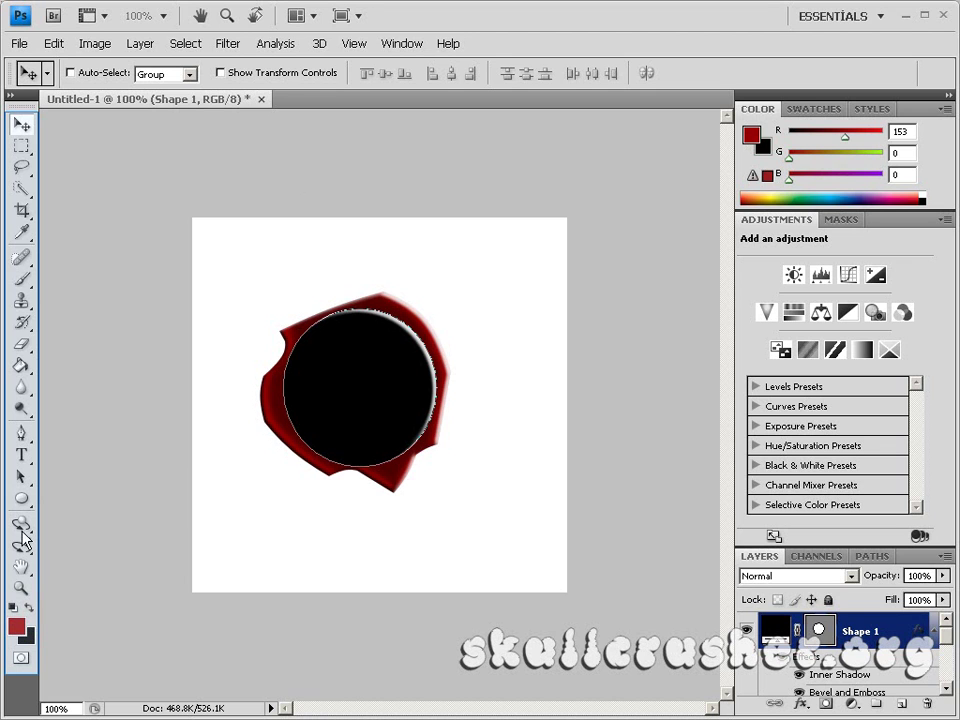
{"action": "left_click", "coordinate": [21, 498]}
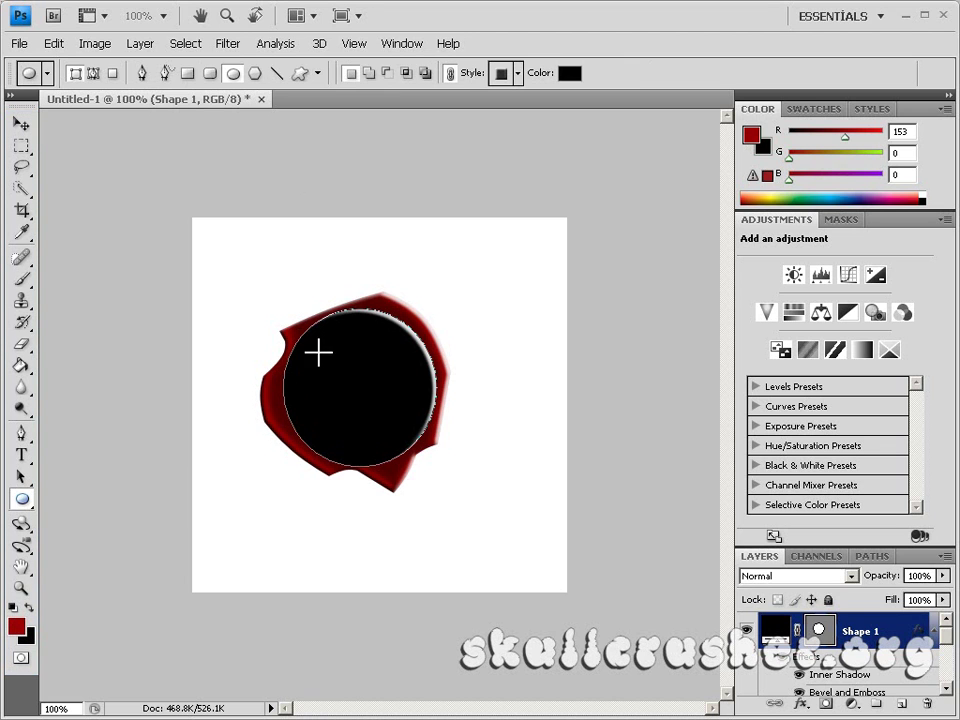
{"action": "left_click_drag", "start_coordinate": [312, 335], "coordinate": [439, 471]}
{"action": "key", "text": "v"}
{"action": "left_click_drag", "start_coordinate": [358, 405], "coordinate": [356, 380]}
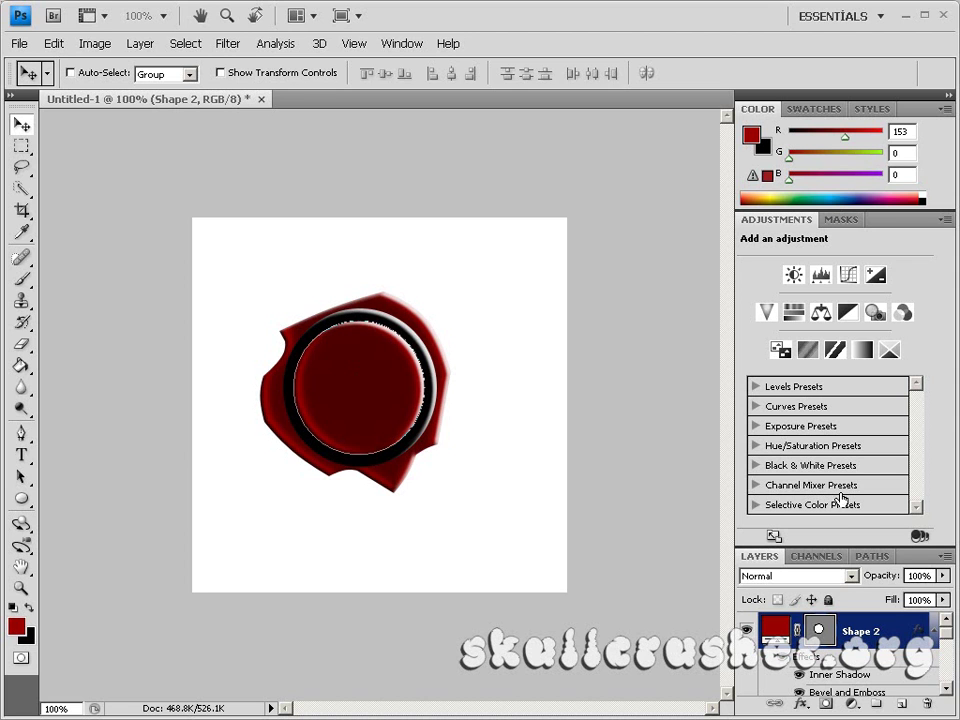
Step: Change the Satin contour of the smaller red circle's layer style to the wavy, descending slope preset and apply it
{"action": "double_click", "coordinate": [893, 631]}
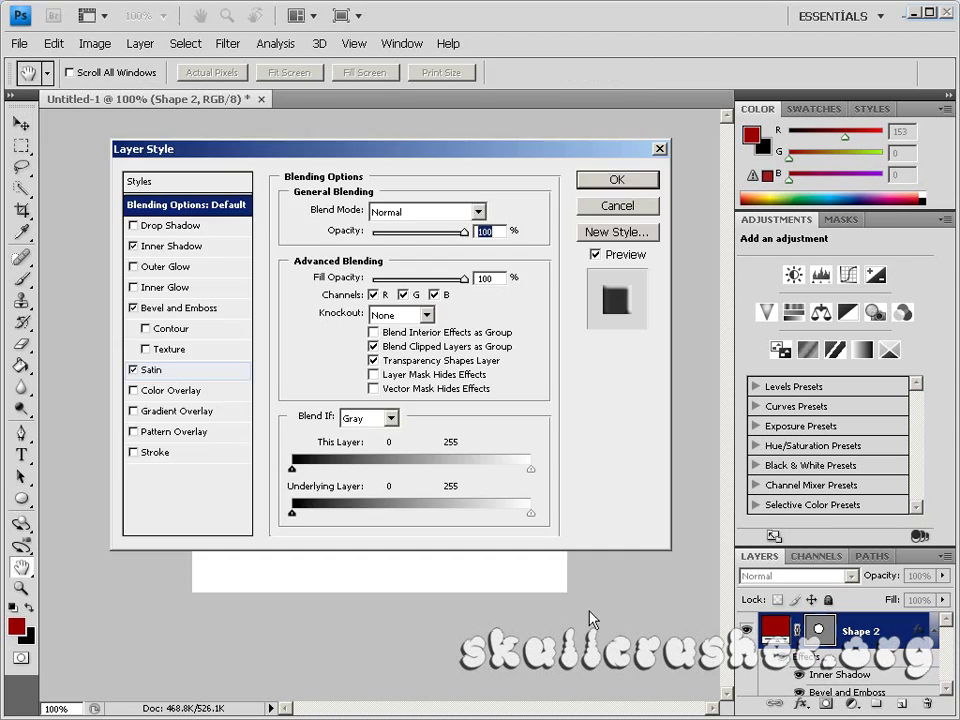
{"action": "left_click", "coordinate": [150, 370]}
{"action": "left_click", "coordinate": [382, 334]}
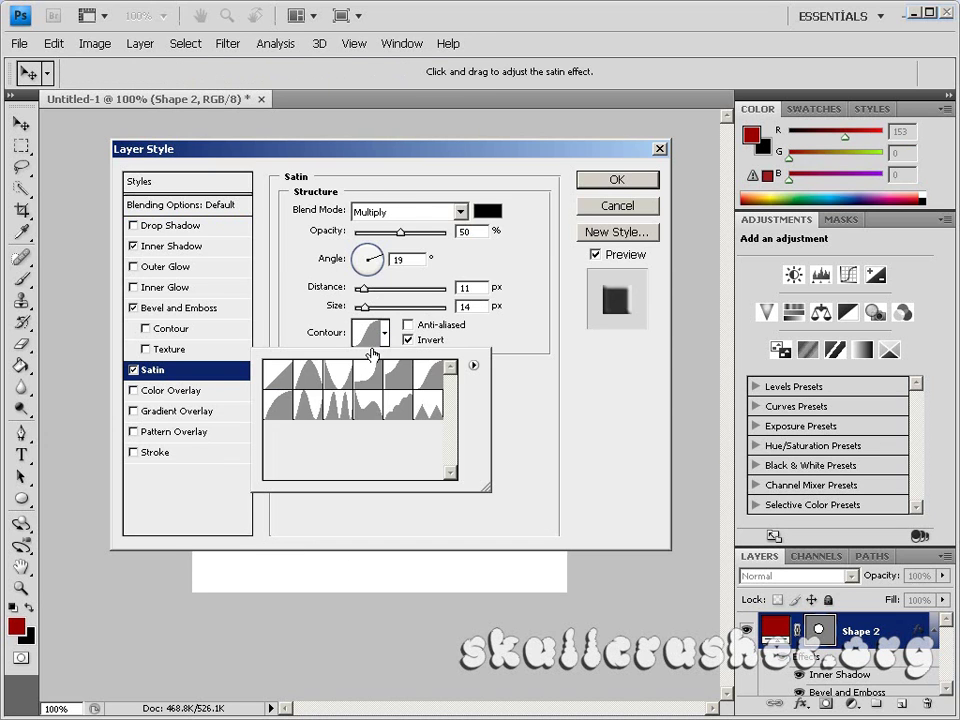
{"action": "left_click", "coordinate": [368, 407]}
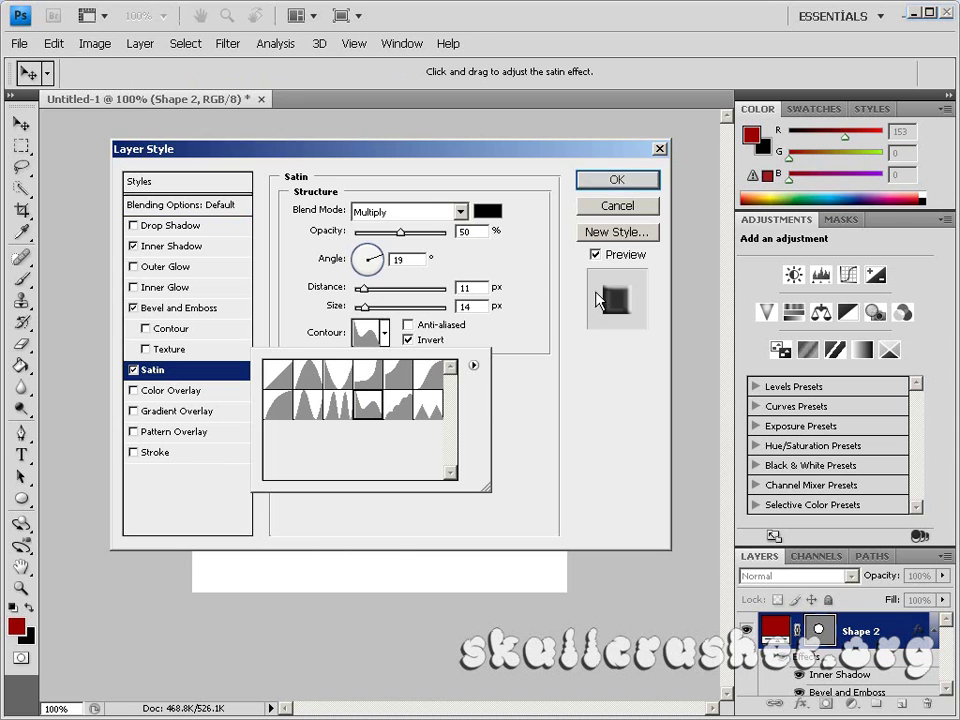
{"action": "left_click", "coordinate": [620, 182]}
{"action": "left_click", "coordinate": [620, 182]}
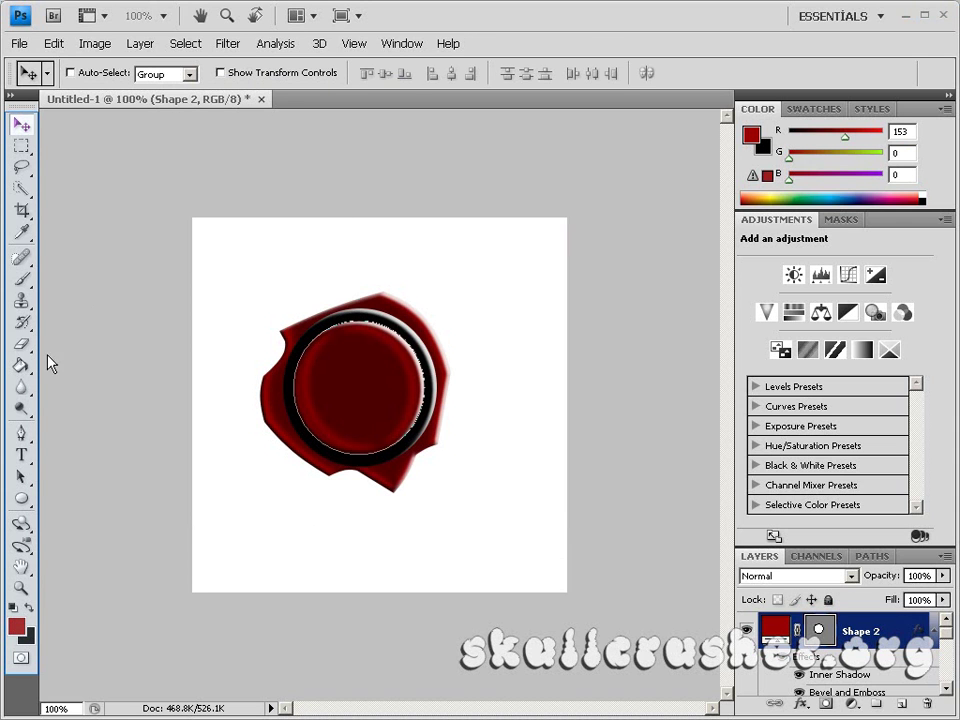
Step: Add the letter "a" as a red 60 pt Wingdings 2 ornament and move it to the middle of the seal
{"action": "left_click", "coordinate": [21, 455]}
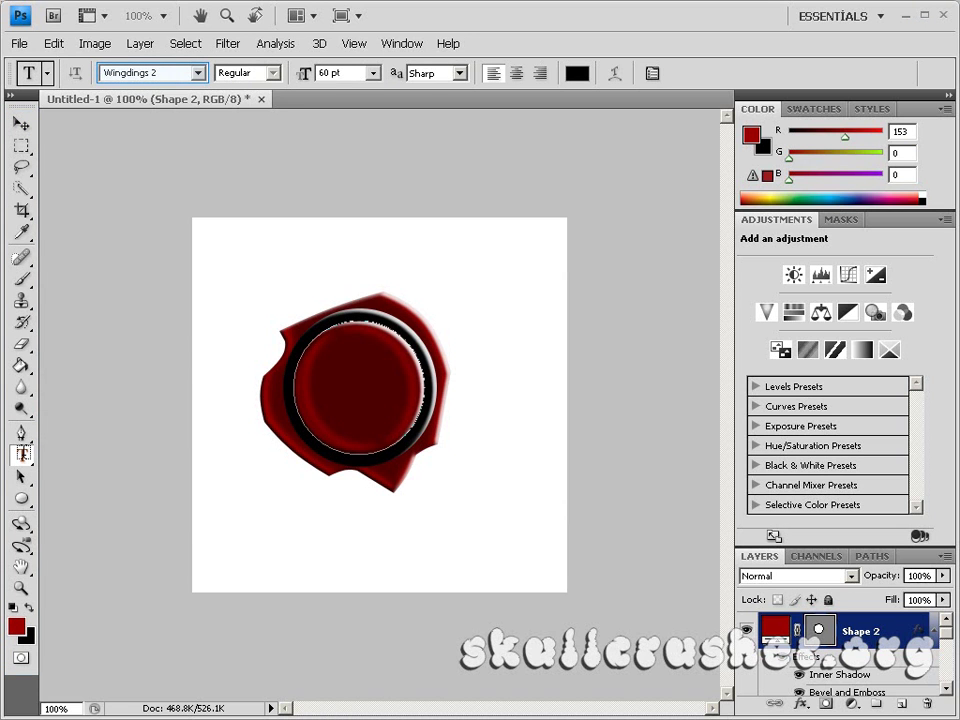
{"action": "left_click", "coordinate": [226, 266]}
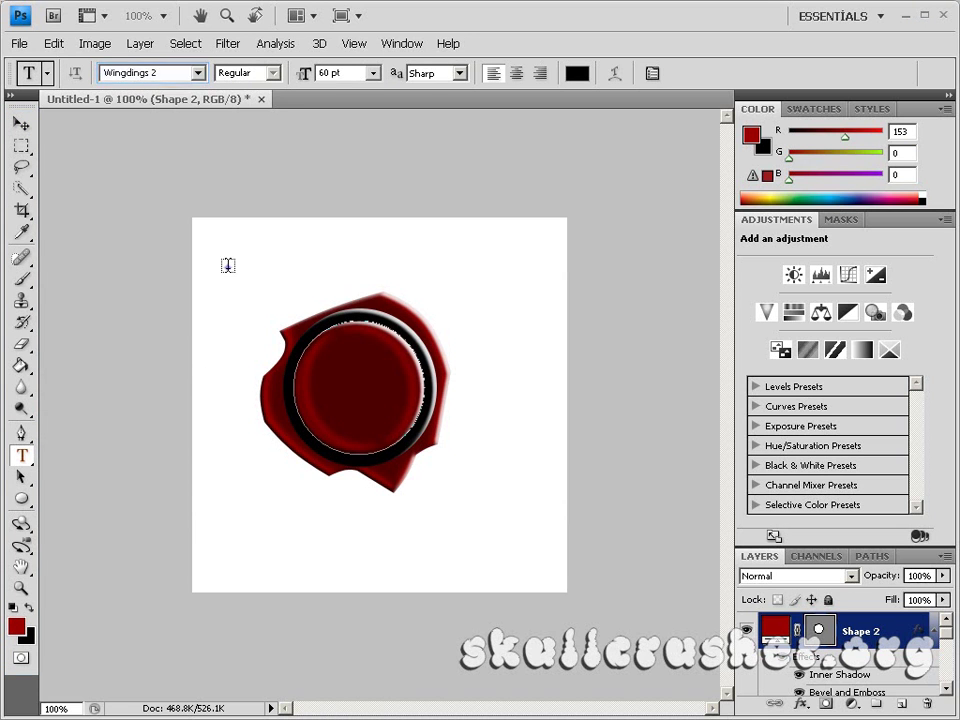
{"action": "type", "text": "a"}
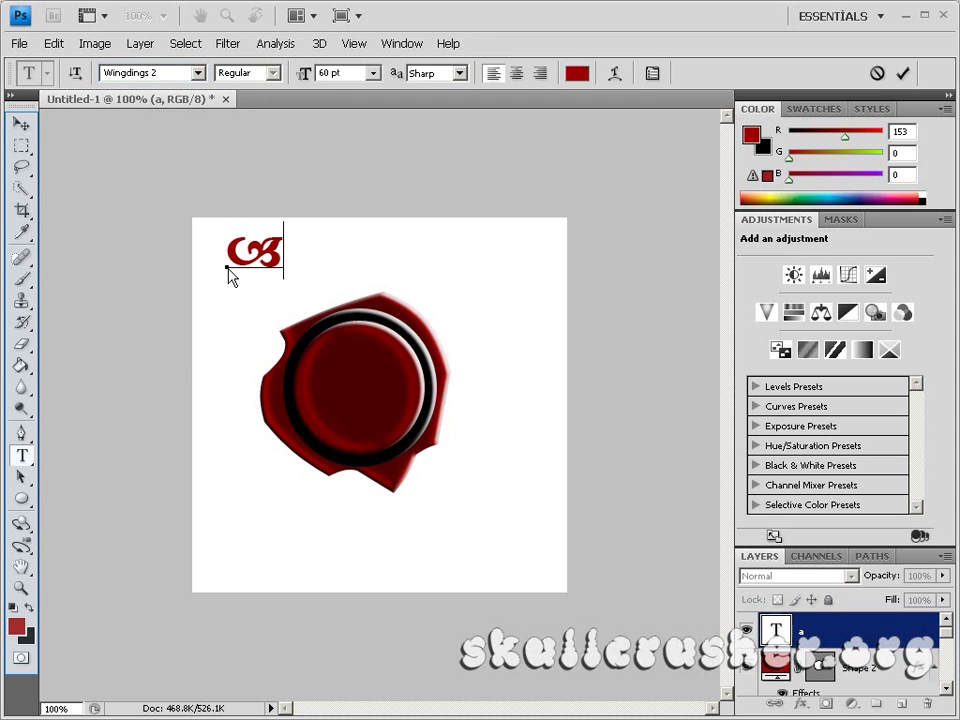
{"action": "left_click", "coordinate": [20, 123]}
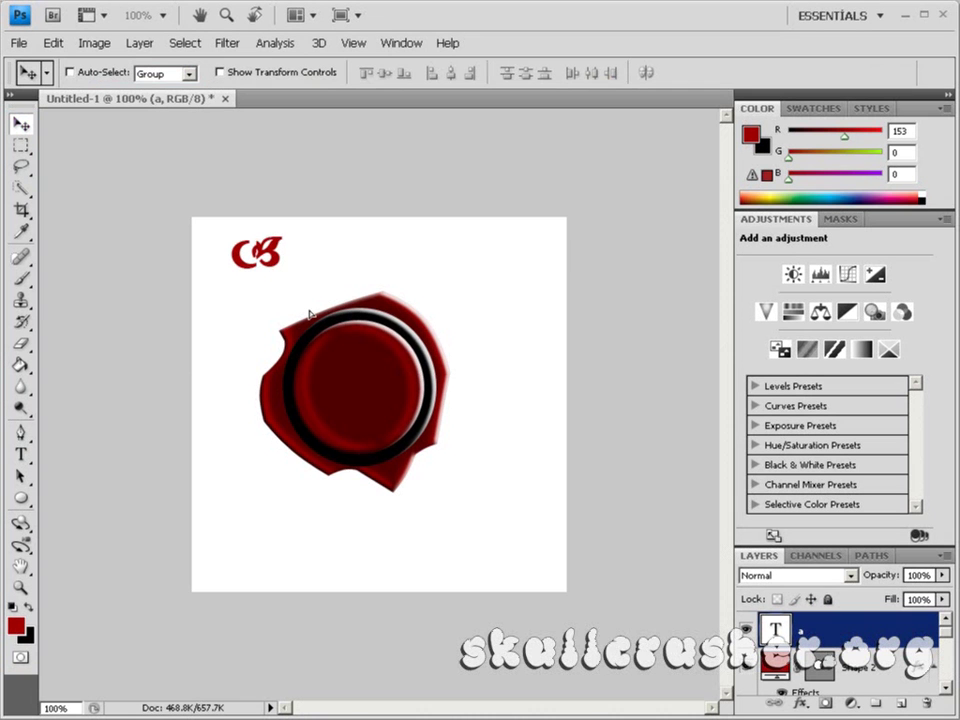
{"action": "left_click_drag", "start_coordinate": [357, 388], "coordinate": [407, 407]}
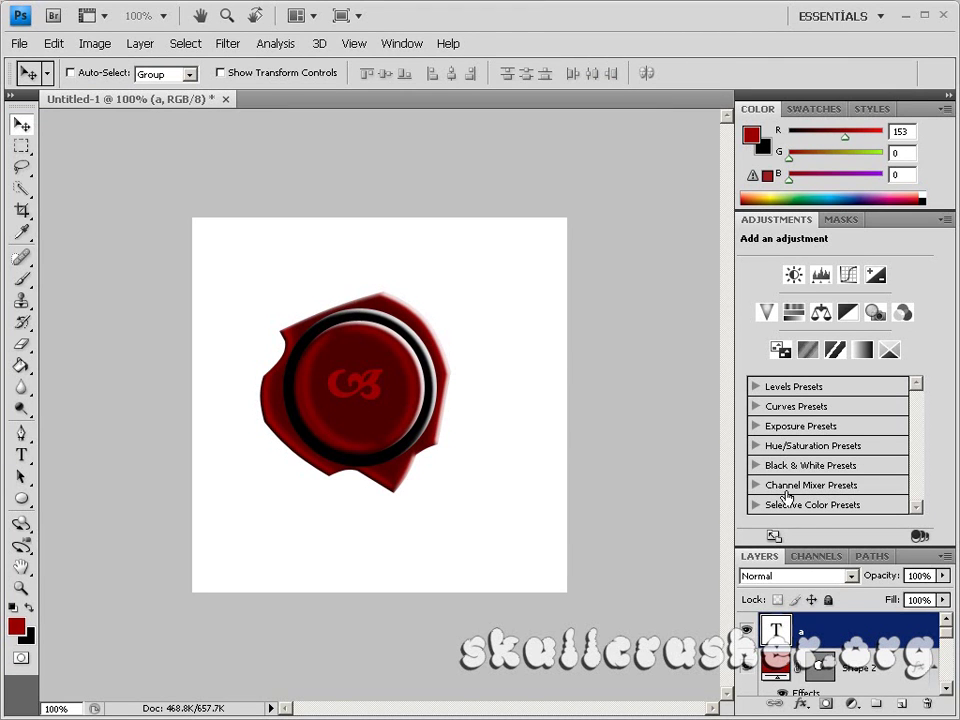
Step: Apply Bevel and Emboss to the ornament's text layer with the Pillow Emboss style and direction Down
{"action": "double_click", "coordinate": [848, 618]}
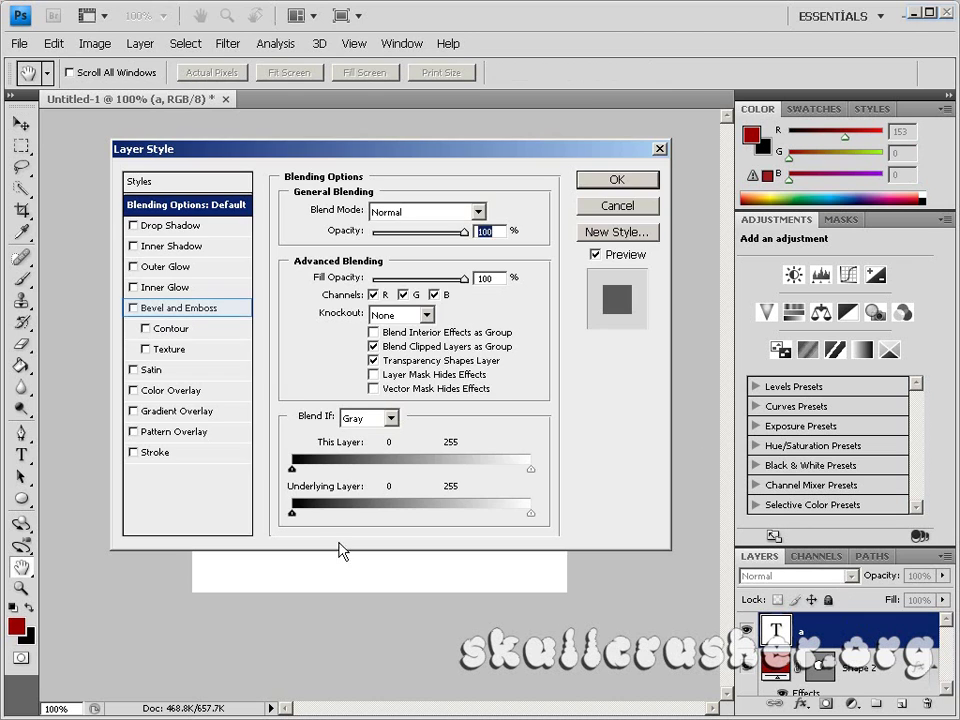
{"action": "left_click", "coordinate": [155, 308]}
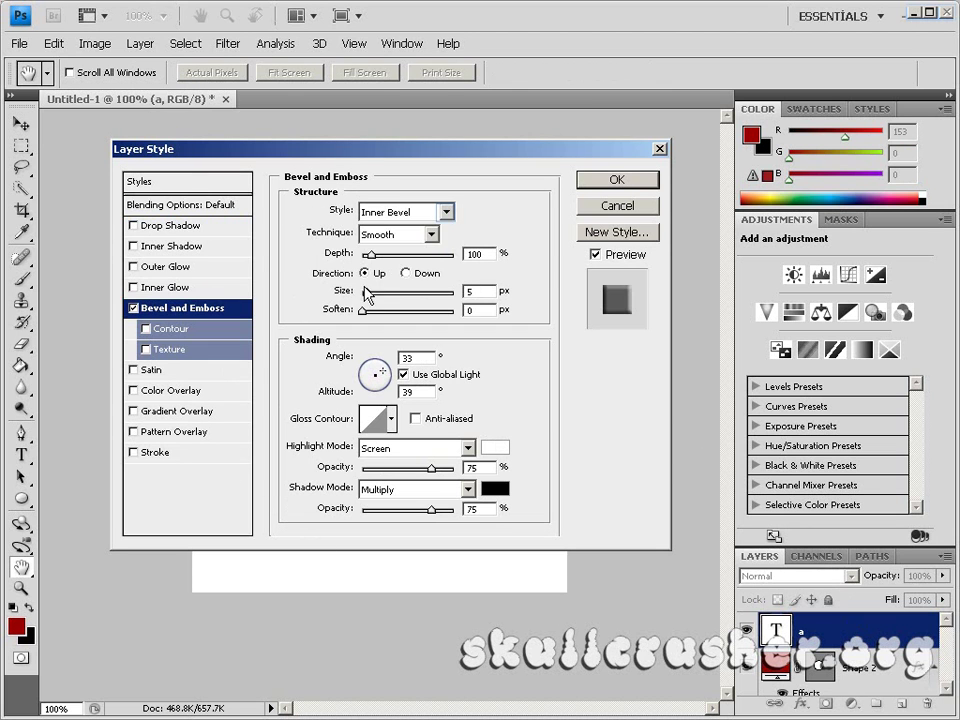
{"action": "left_click", "coordinate": [447, 213]}
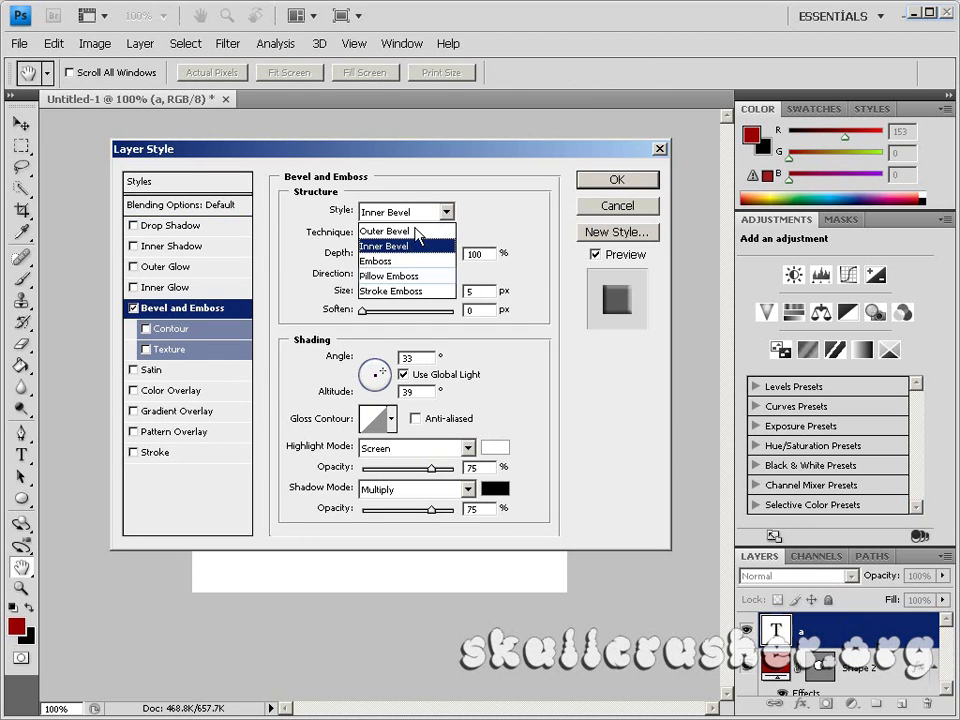
{"action": "left_click", "coordinate": [408, 275]}
{"action": "left_click", "coordinate": [406, 273]}
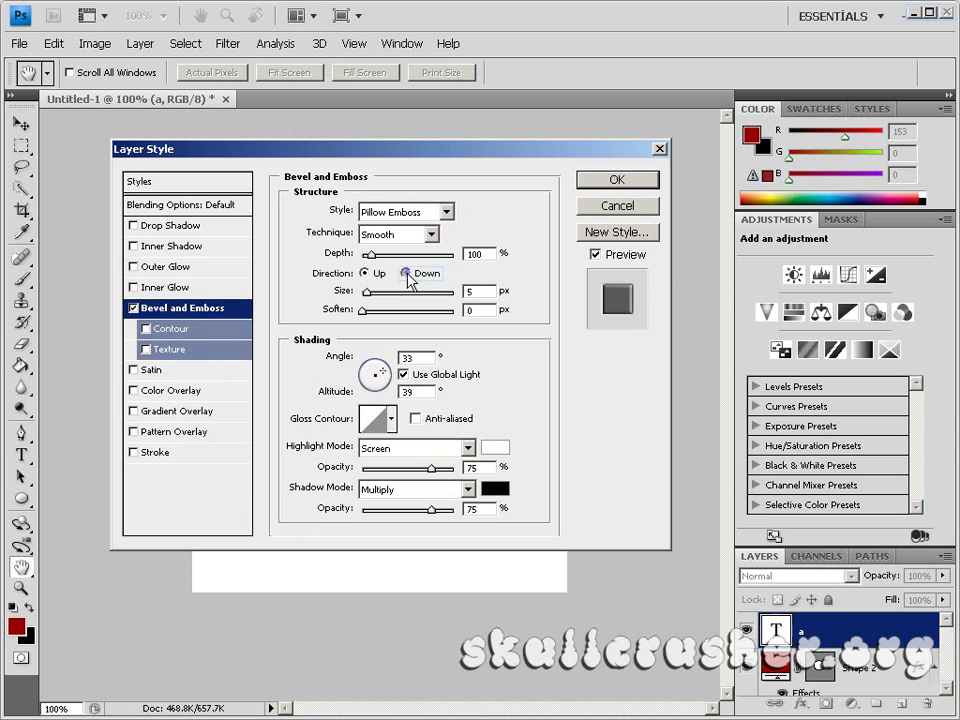
{"action": "left_click", "coordinate": [614, 180]}
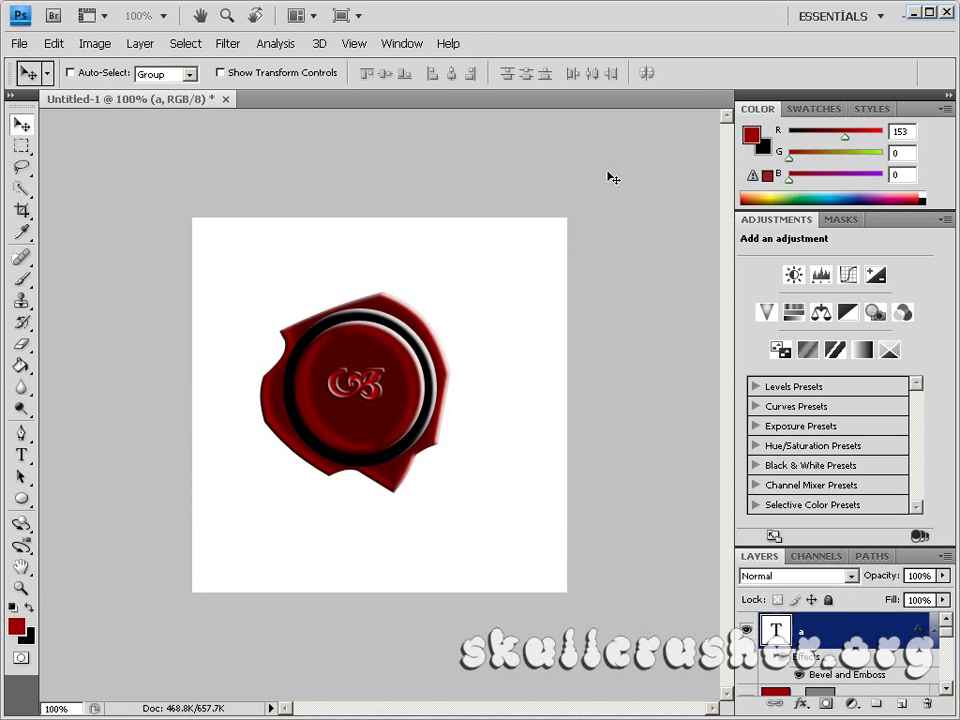